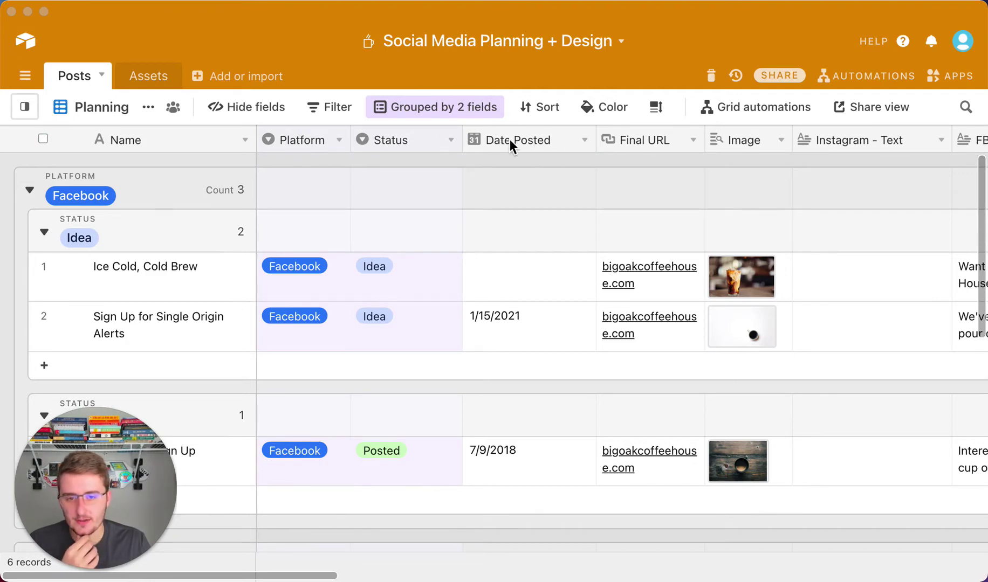
# Step: Set the Ice Cold, Cold Brew post's Date Posted to today, 4/16/2021, and insert a field right of it
pyautogui.doubleClick(533, 271)
pyautogui.click(561, 462)
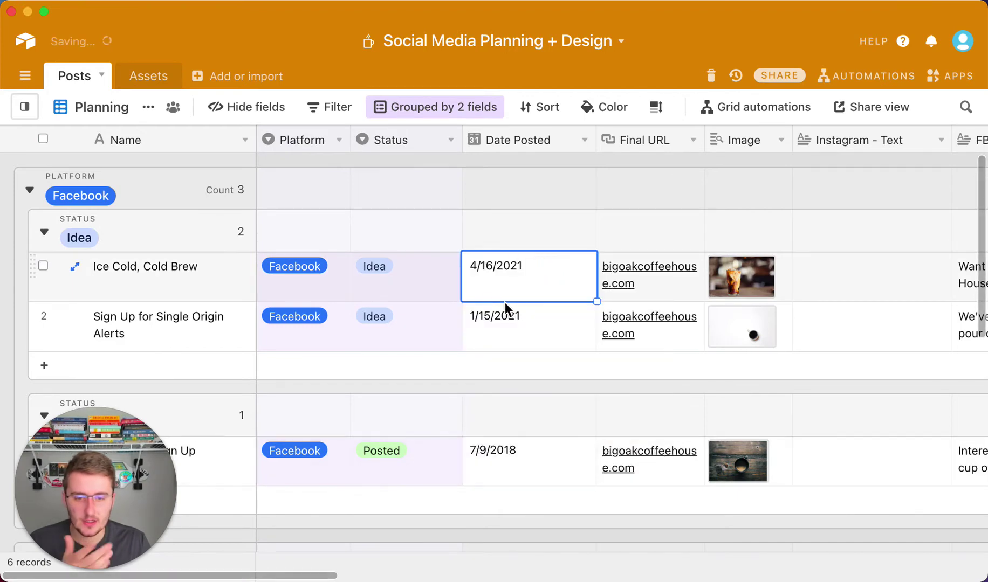
pyautogui.rightClick(512, 142)
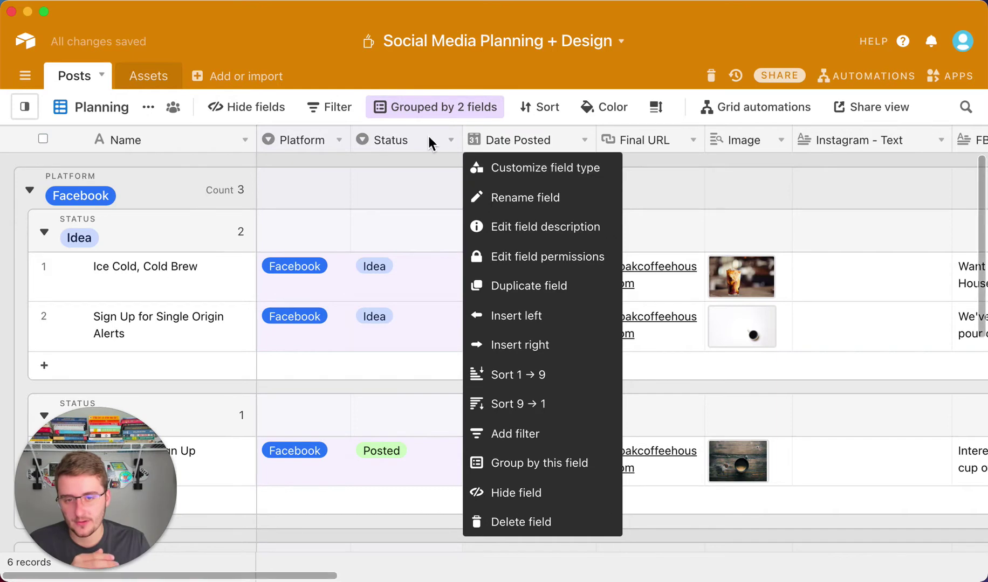
pyautogui.click(429, 136)
pyautogui.click(519, 139)
pyautogui.rightClick(520, 132)
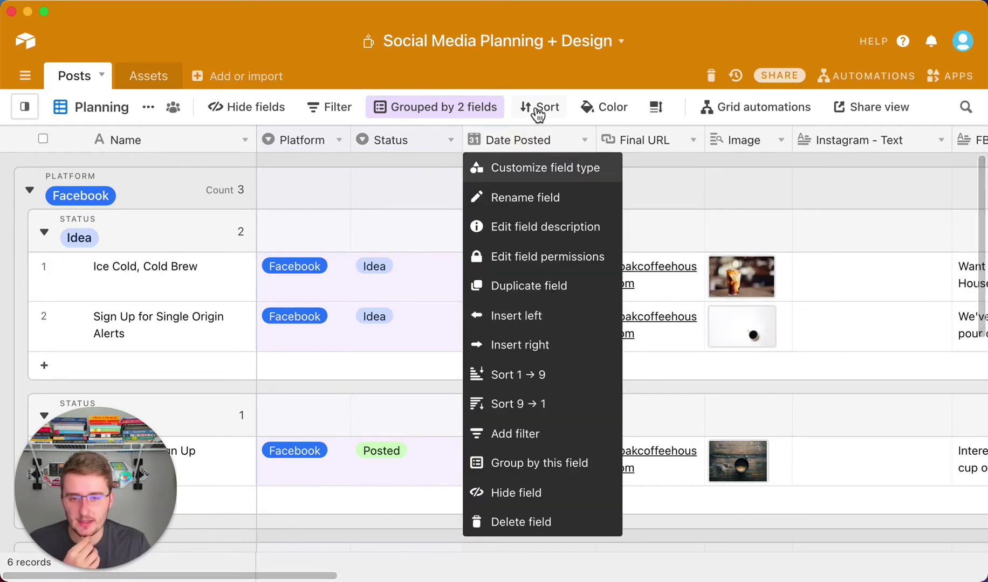
pyautogui.click(531, 345)
# Step: Make the new field a formula field named Tonow
pyautogui.scroll(-8, 707, 294)
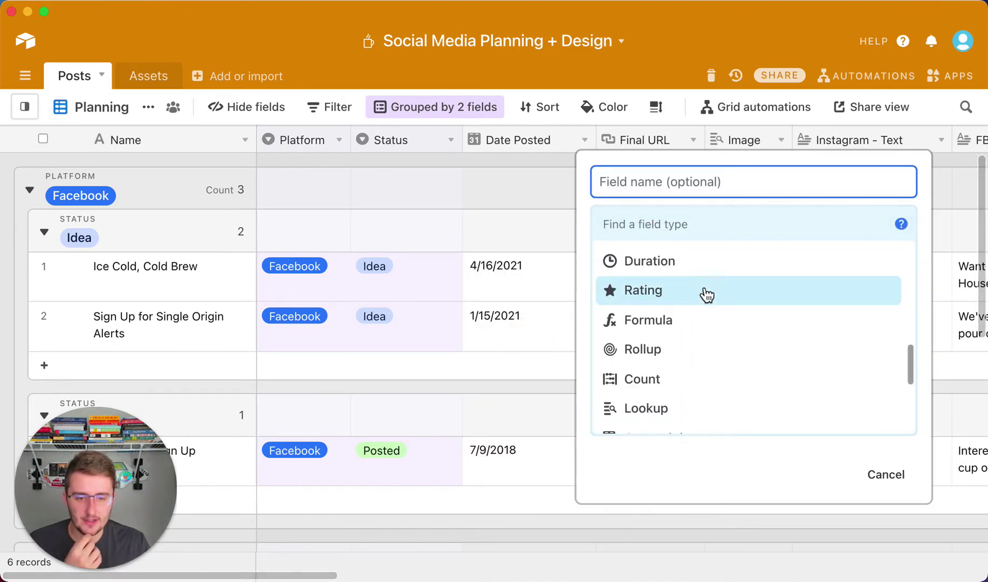
pyautogui.click(690, 322)
pyautogui.click(681, 185)
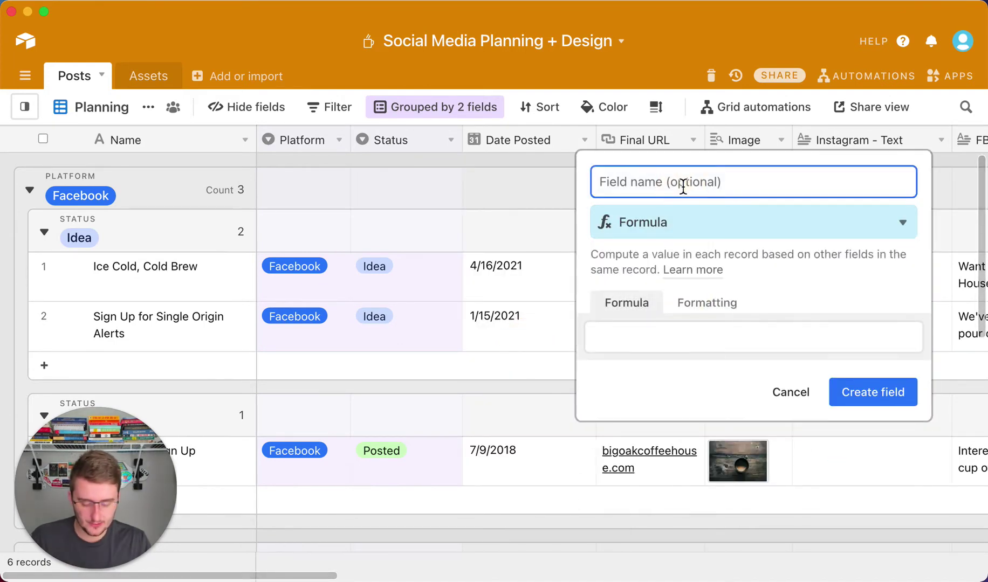
pyautogui.write('Tonow')
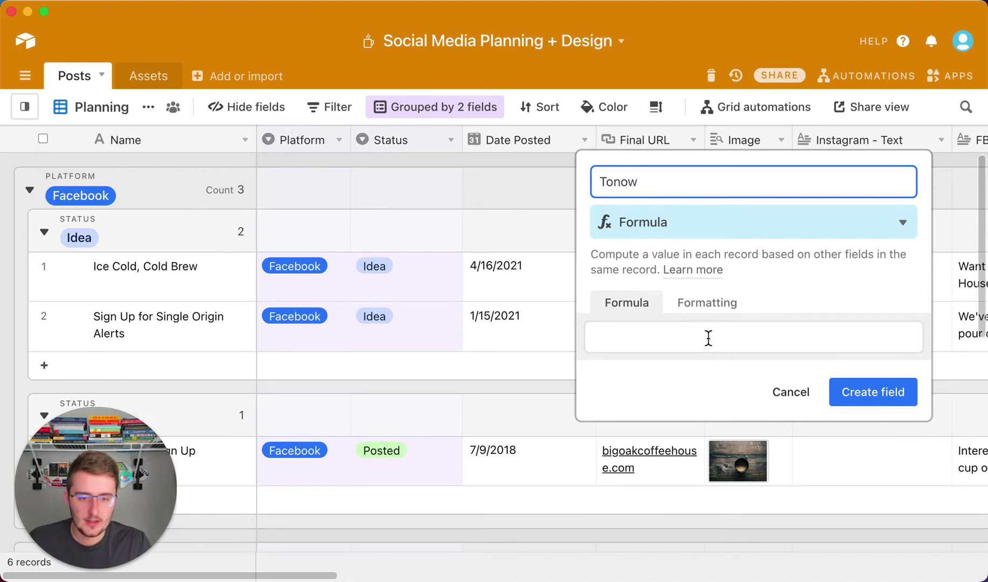
# Step: Insert the TONOW function, check its help, and keep the unsaved field
pyautogui.click(708, 338)
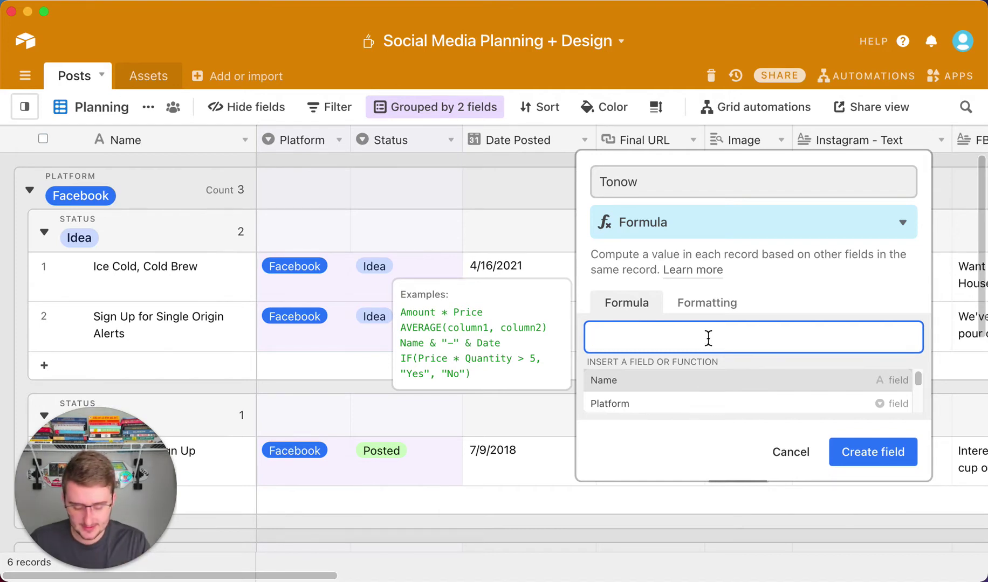
pyautogui.write('to')
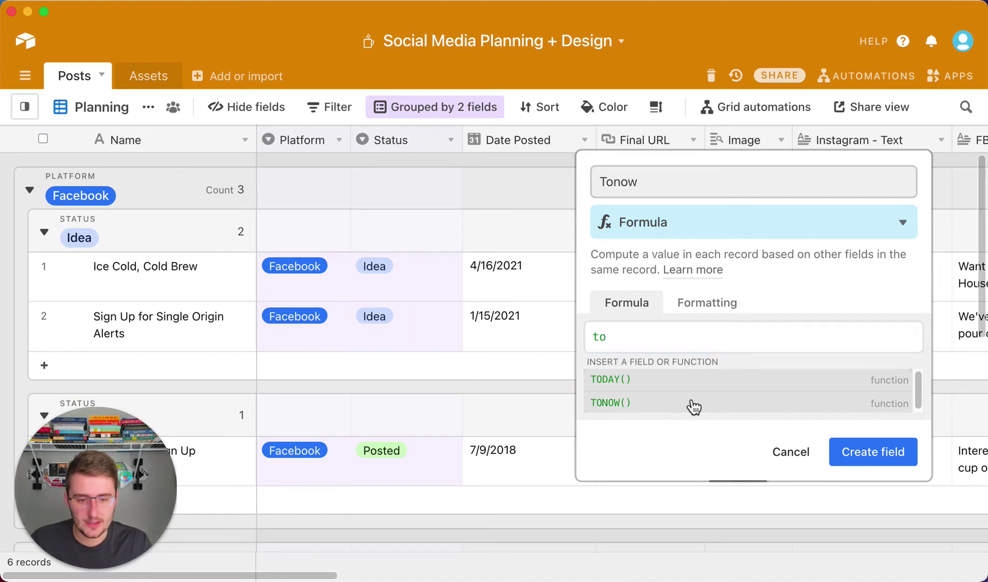
pyautogui.click(690, 403)
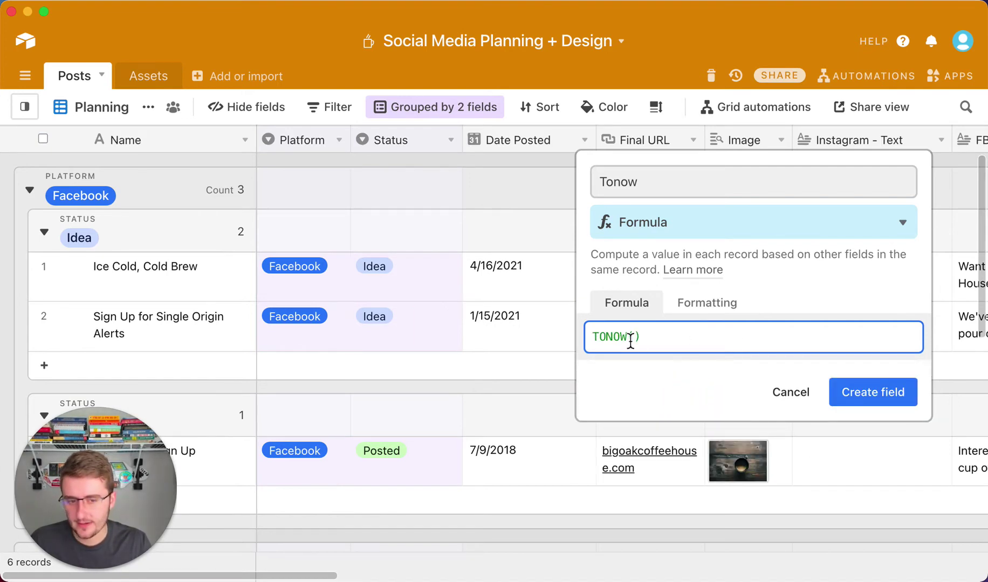
pyautogui.click(616, 337)
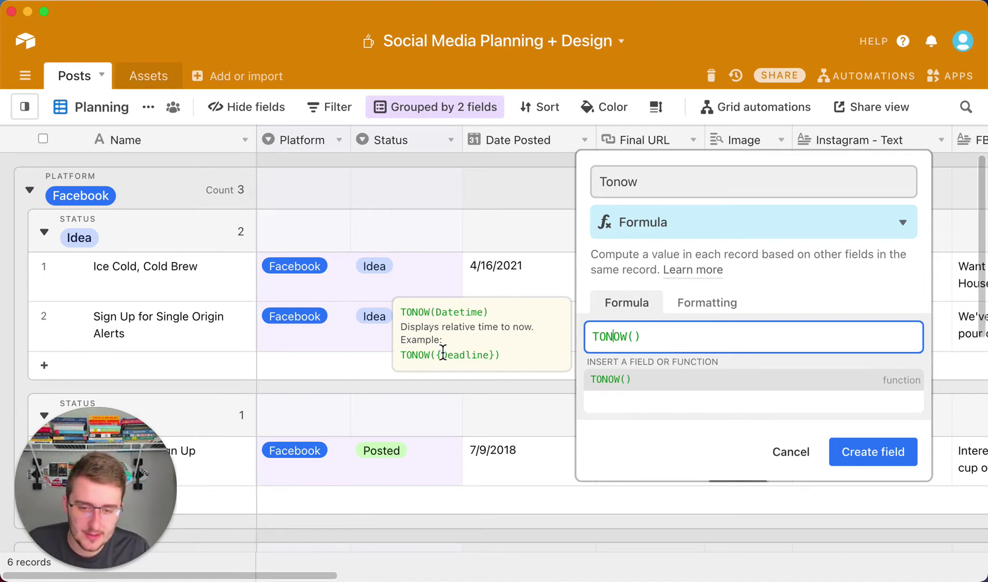
pyautogui.moveTo(435, 354); pyautogui.dragTo(496, 366)
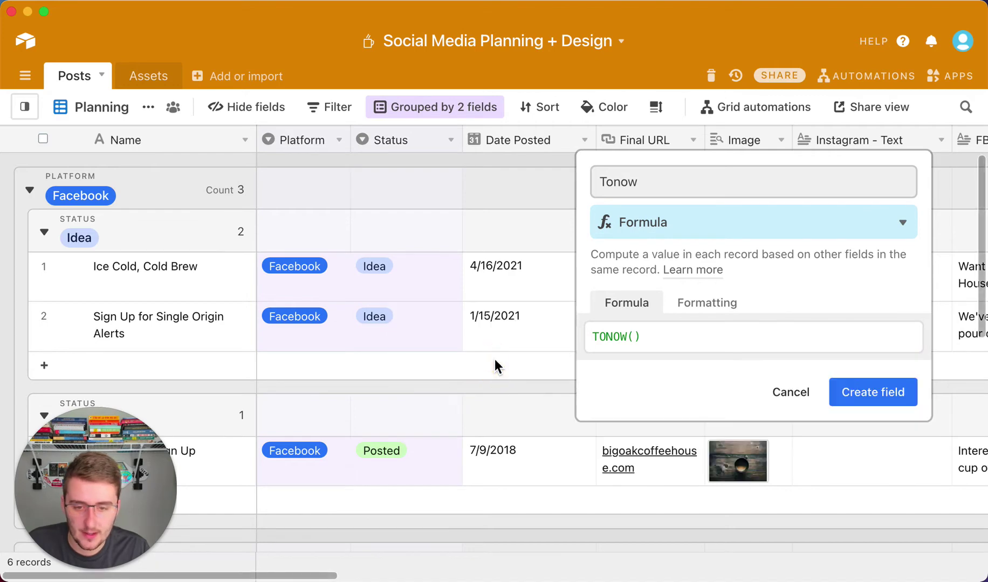
pyautogui.click(495, 366)
pyautogui.click(542, 336)
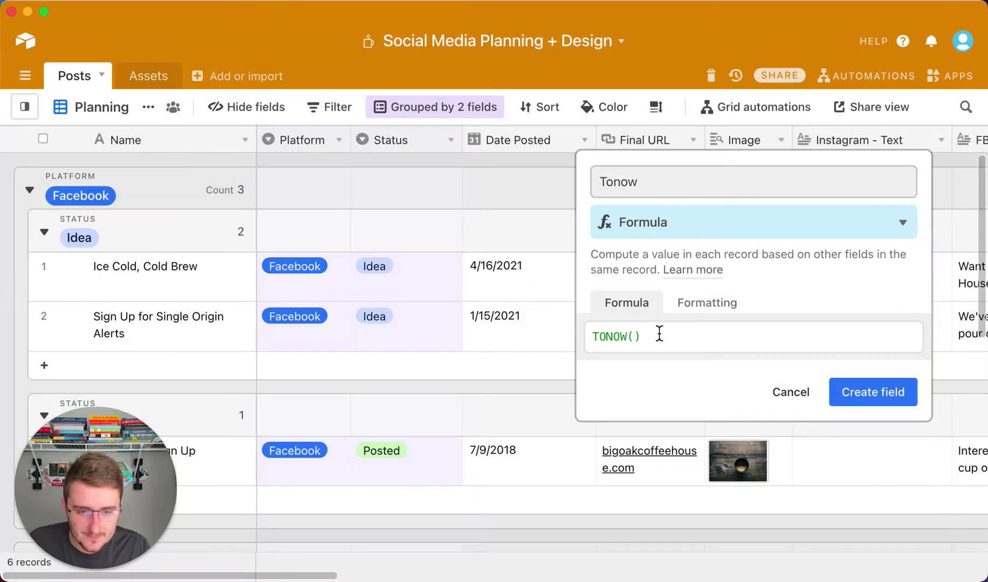
pyautogui.click(629, 338)
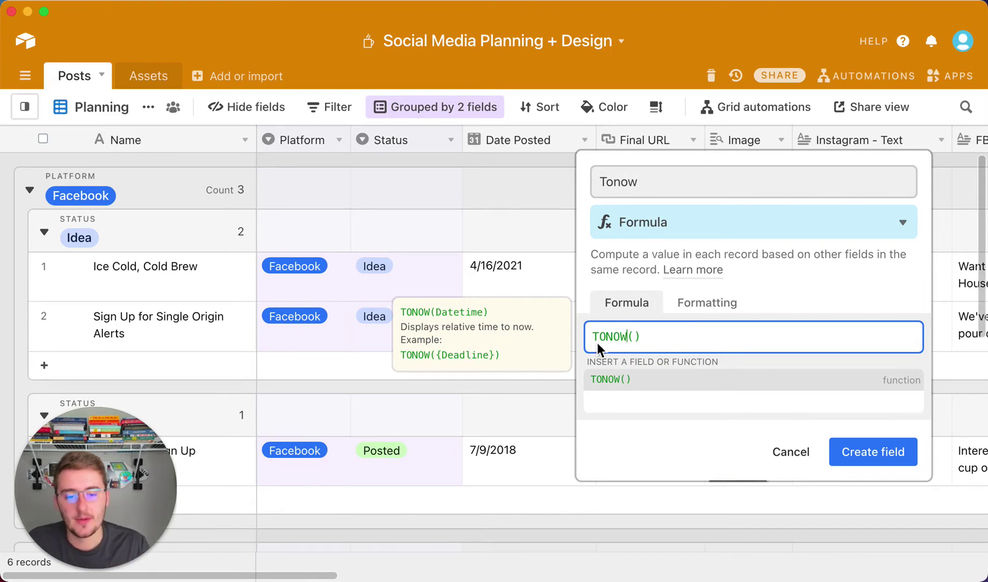
# Step: Complete the formula as TONOW({Date Posted}) and create the Tonow field
pyautogui.click(635, 337)
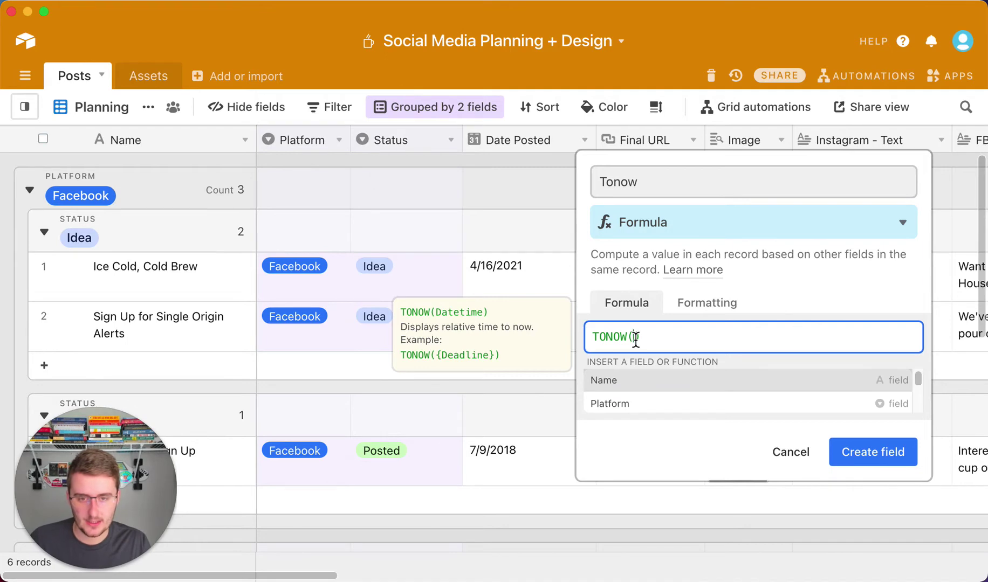
pyautogui.write('date')
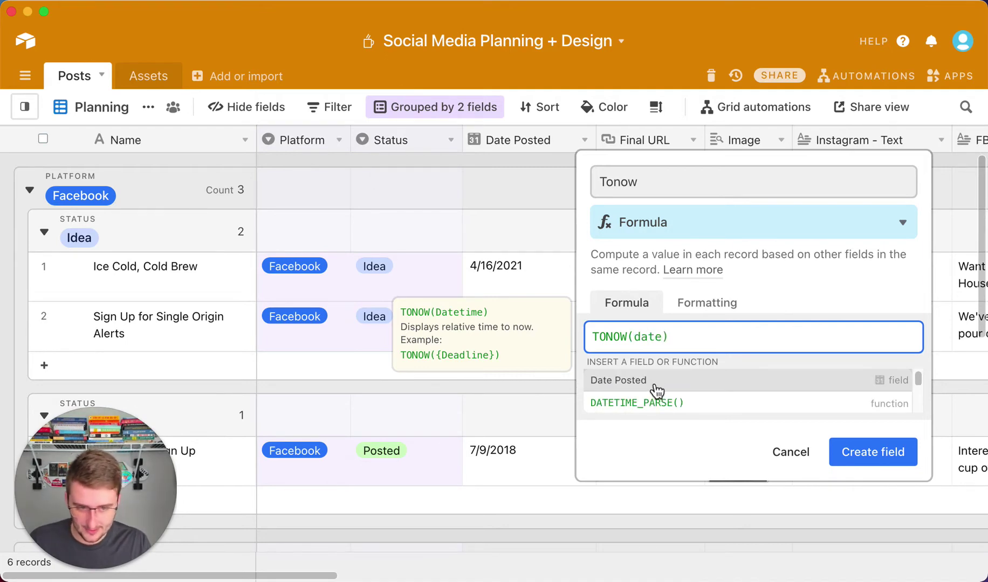
pyautogui.click(657, 391)
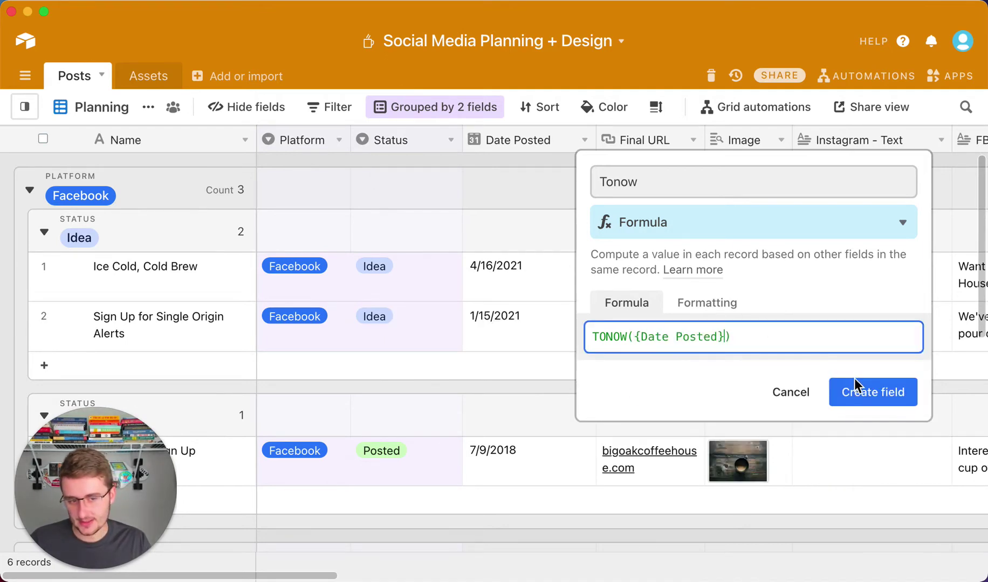
pyautogui.click(860, 395)
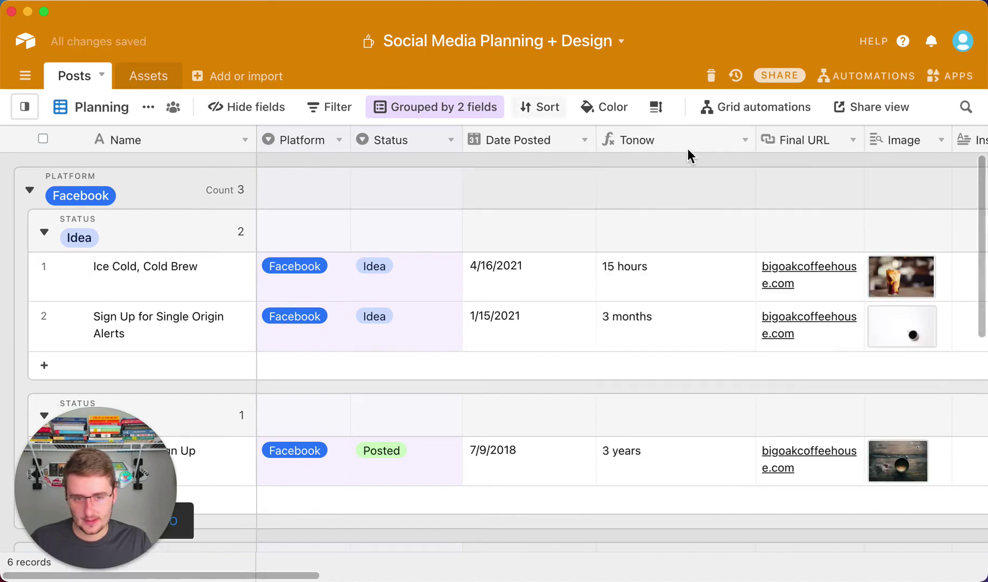
pyautogui.click(637, 141)
pyautogui.doubleClick(637, 139)
pyautogui.click(528, 338)
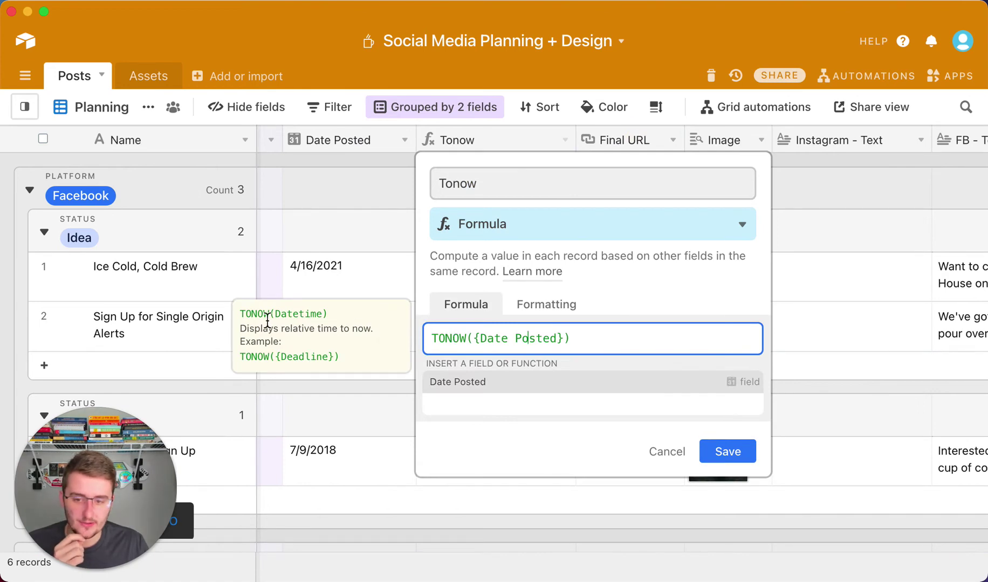
pyautogui.click(667, 453)
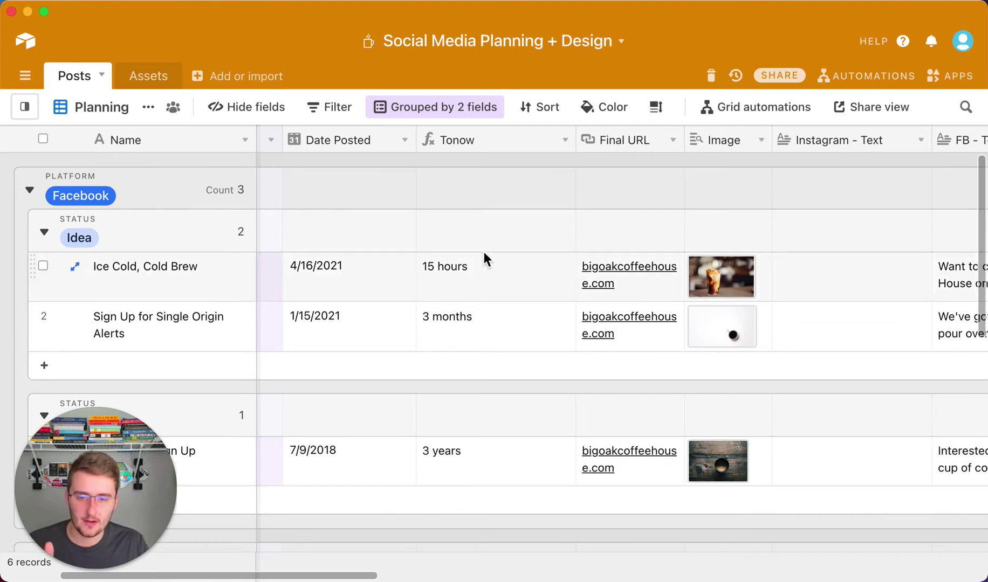
# Step: Narrow the Tonow column and change the 1/15/2021 posted date to 1/26/2021
pyautogui.moveTo(578, 140); pyautogui.dragTo(526, 152)
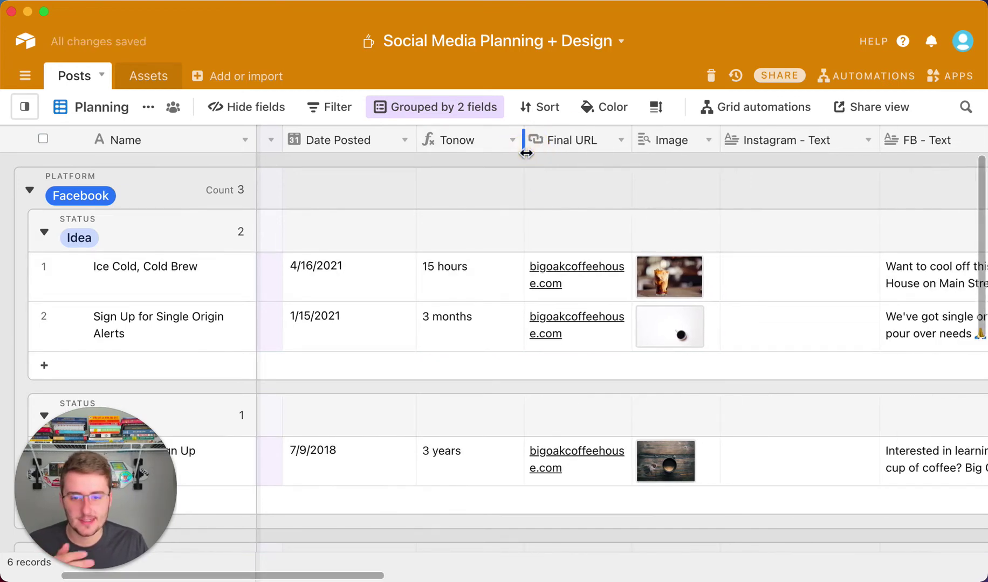
pyautogui.moveTo(366, 576); pyautogui.dragTo(336, 576)
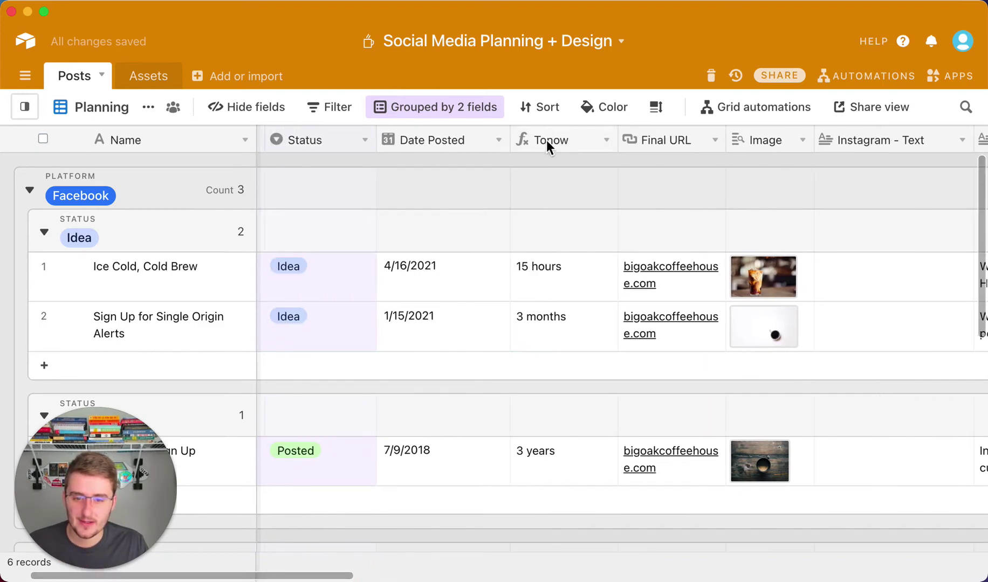
pyautogui.doubleClick(442, 329)
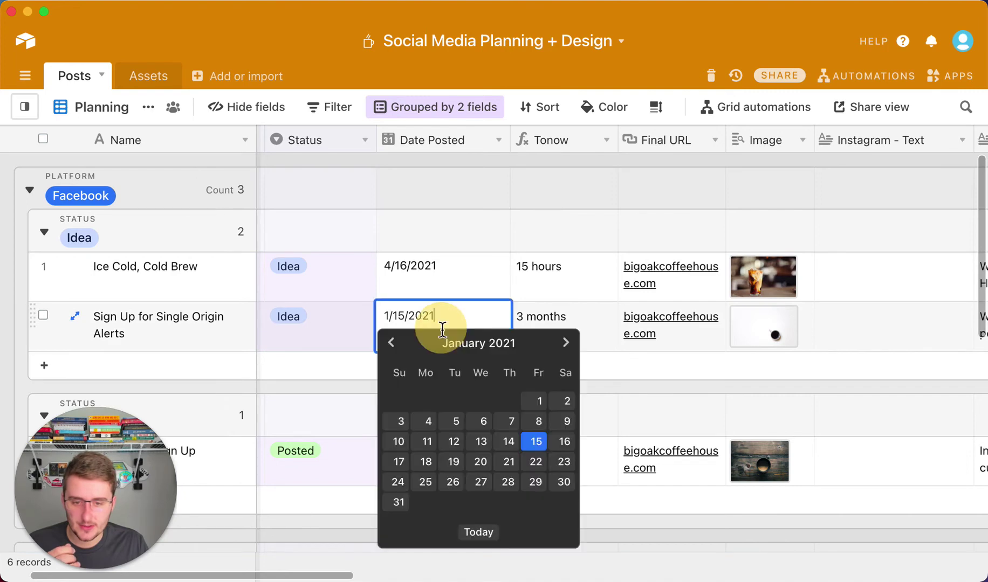
pyautogui.click(447, 484)
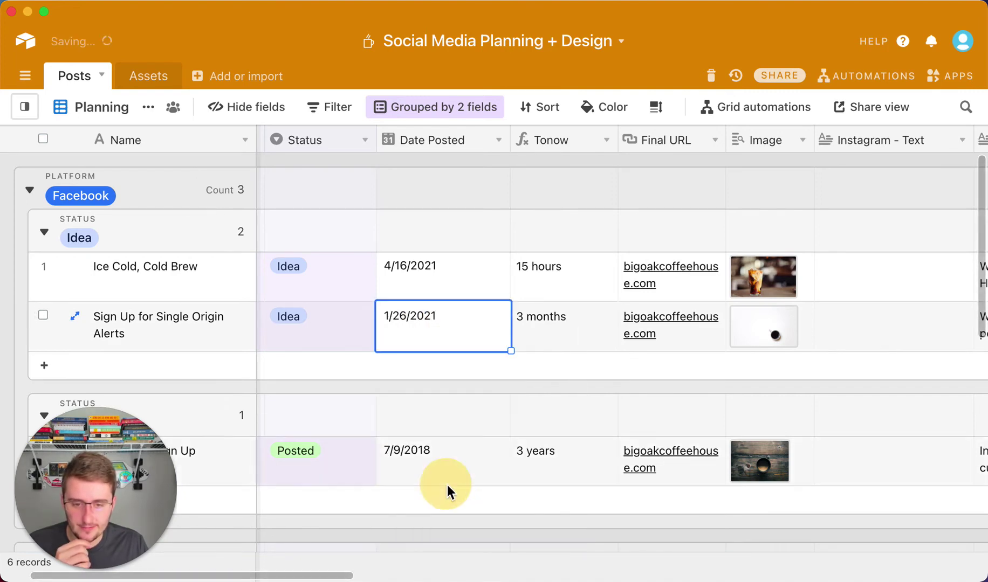
# Step: Change the 4/16/2021 date to 4/25/2021 and the 7/9/2018 date to 7/10/2018
pyautogui.click(461, 267)
pyautogui.click(460, 267)
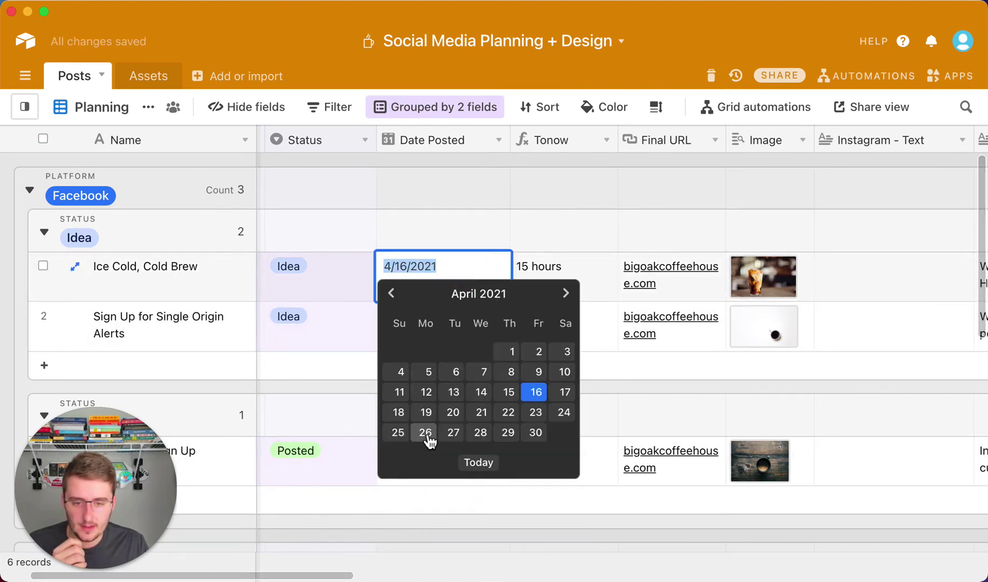
pyautogui.click(397, 432)
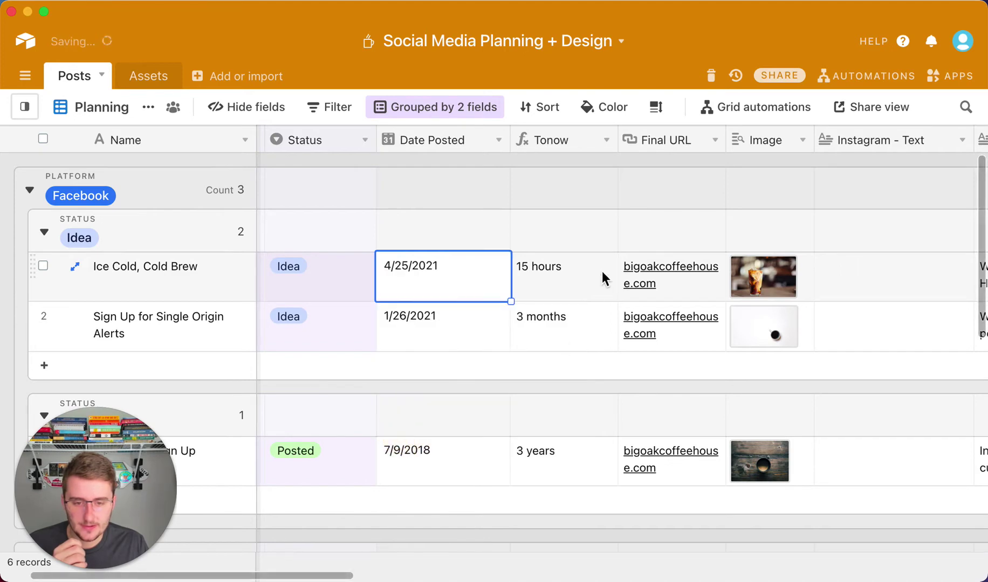
pyautogui.doubleClick(461, 447)
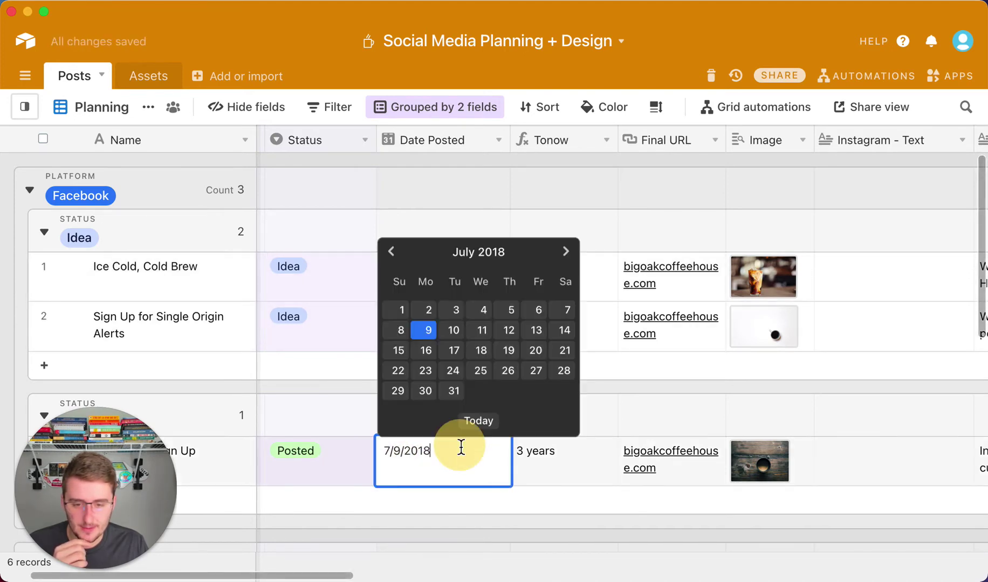
pyautogui.click(455, 331)
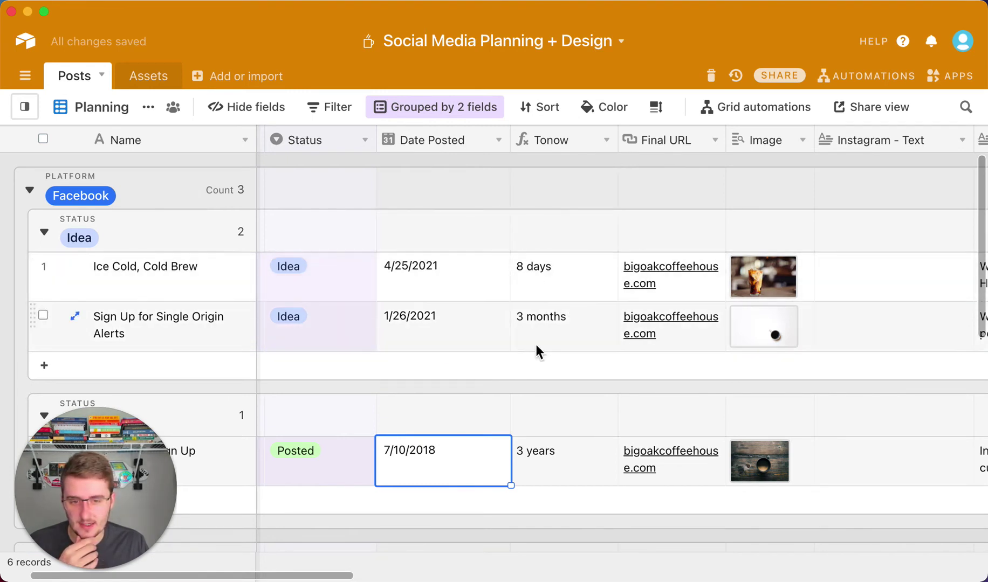
pyautogui.click(537, 327)
# Step: Save the Tonow field settings and insert a new field to the right of Tonow
pyautogui.doubleClick(552, 139)
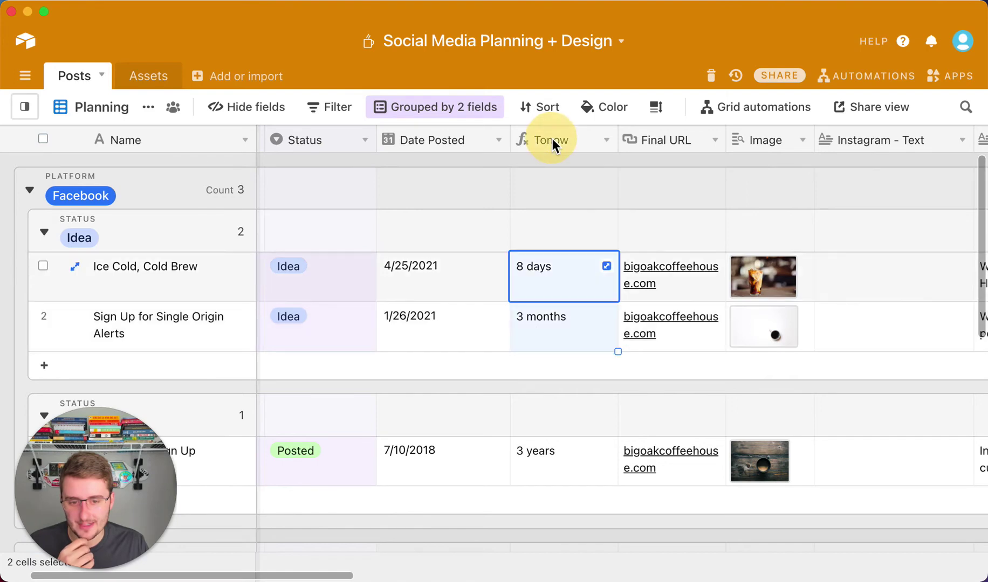
pyautogui.click(735, 388)
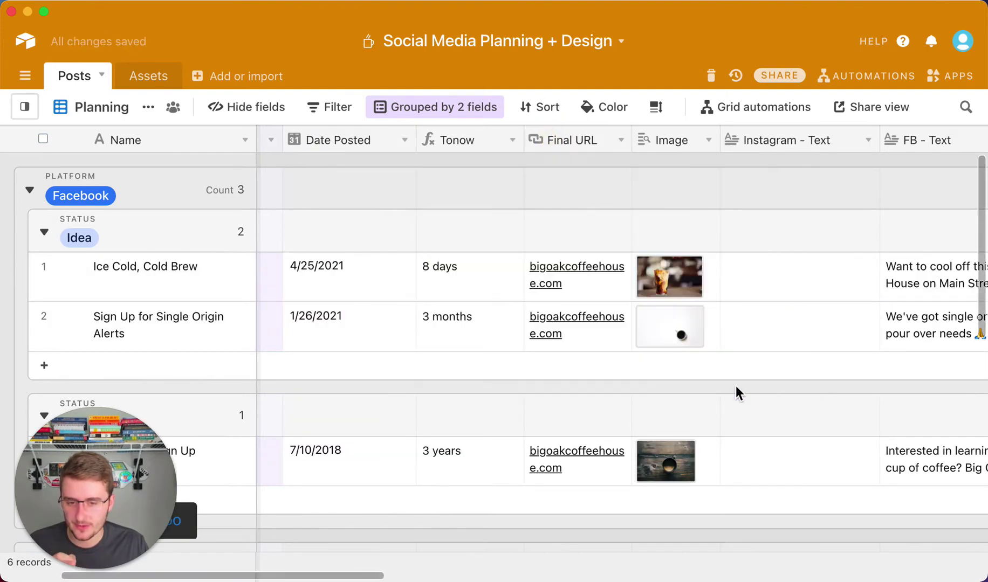
pyautogui.rightClick(455, 136)
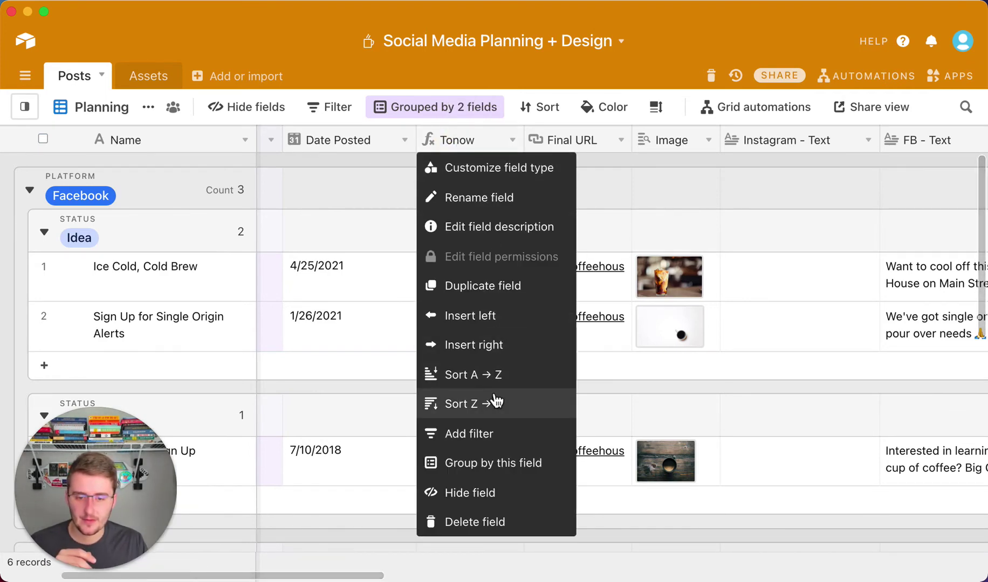
pyautogui.click(496, 340)
# Step: Create a formula field FROMNOW({Date Posted}), showing 8 days, 3 months and 3 years
pyautogui.scroll(-5, 647, 371)
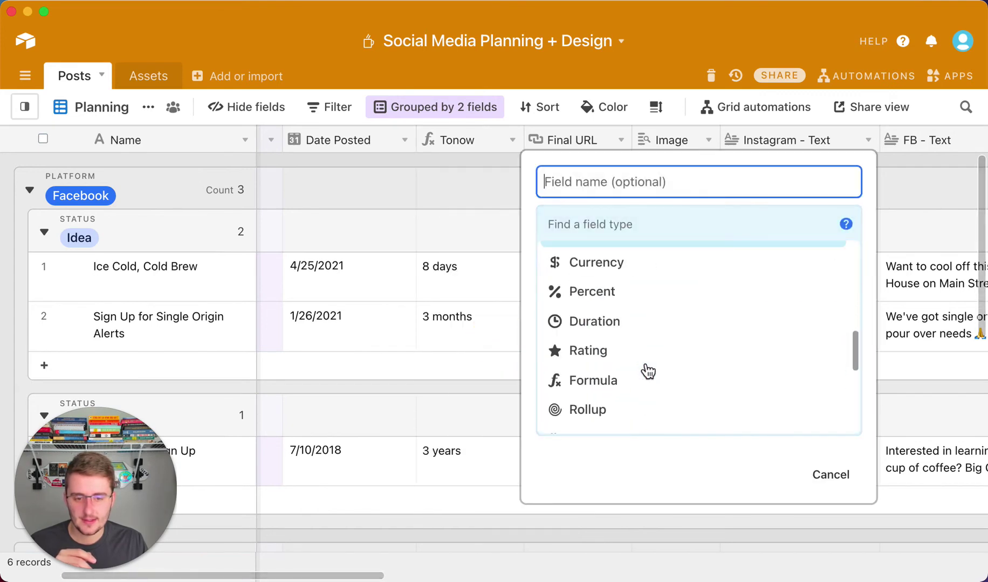
pyautogui.click(630, 376)
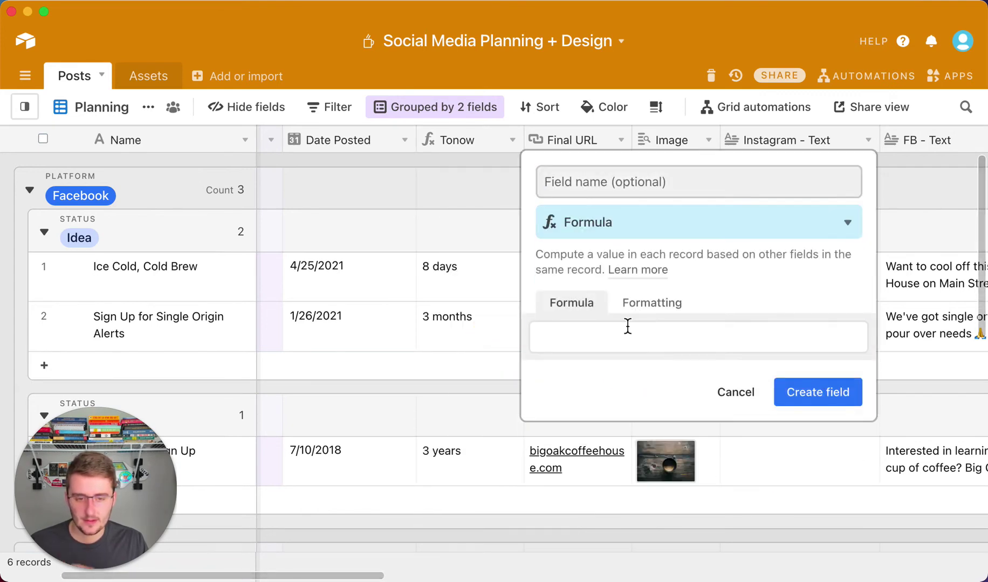
pyautogui.click(629, 329)
pyautogui.write('from')
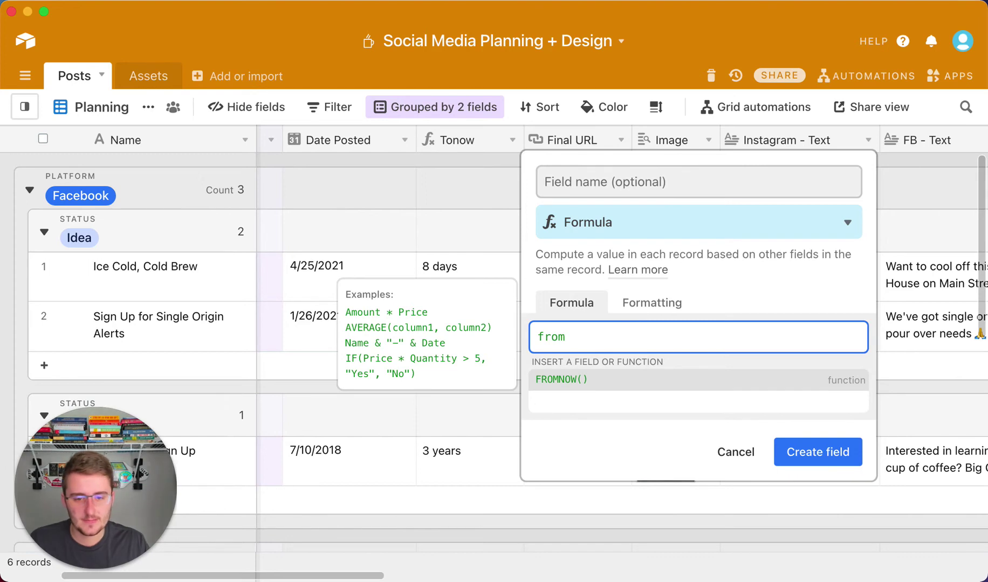
pyautogui.click(561, 380)
pyautogui.click(556, 337)
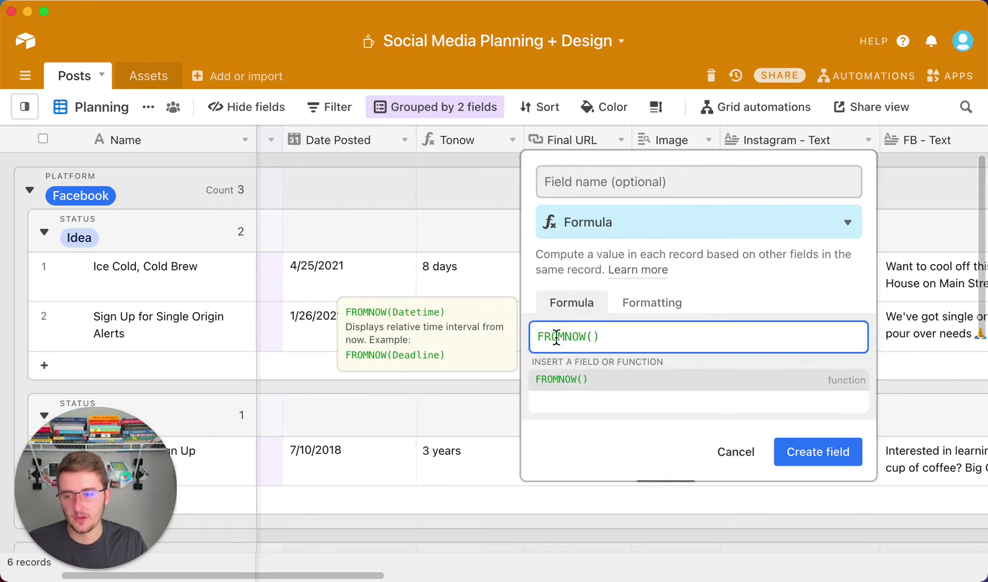
pyautogui.click(592, 338)
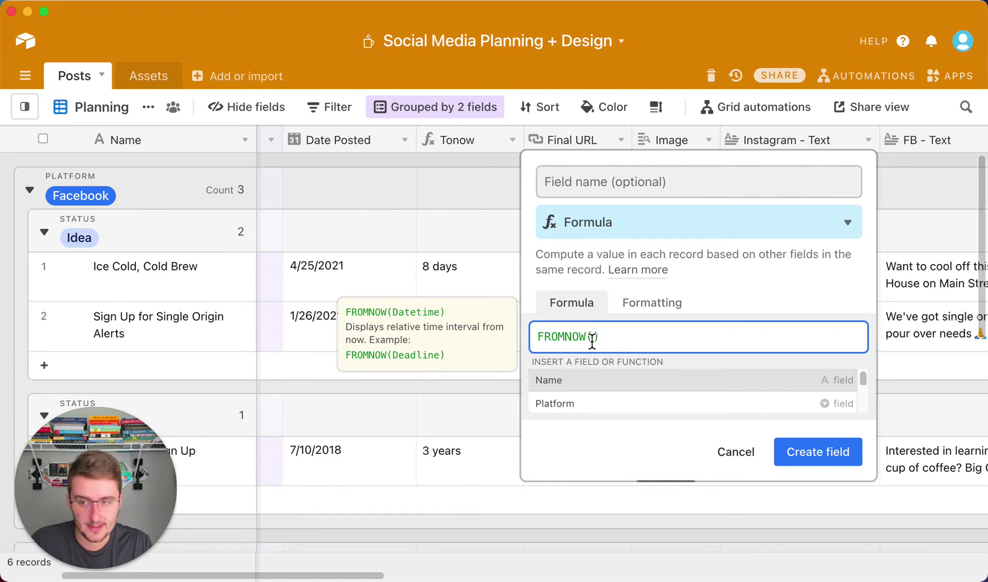
pyautogui.write('{date')
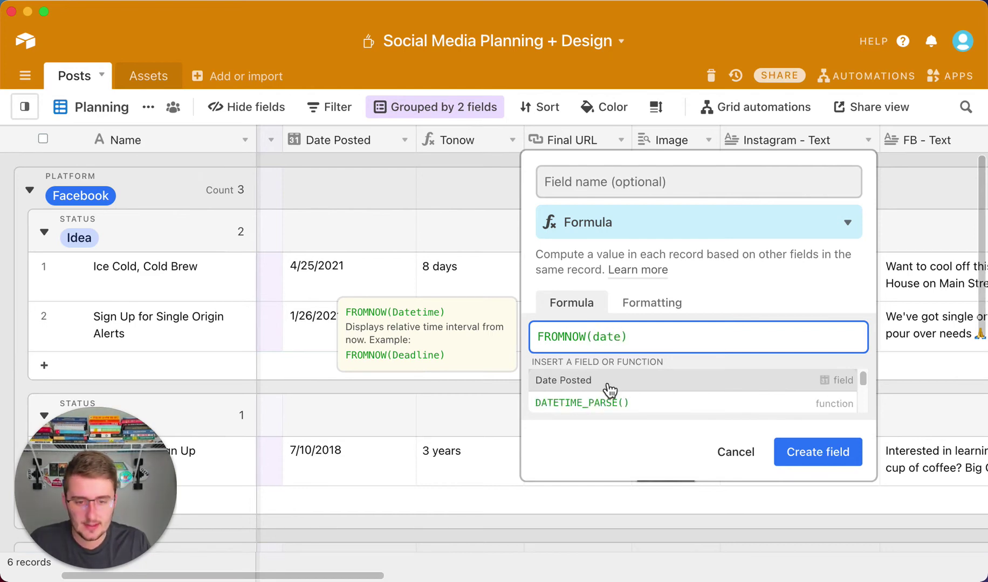
pyautogui.click(606, 391)
pyautogui.click(826, 398)
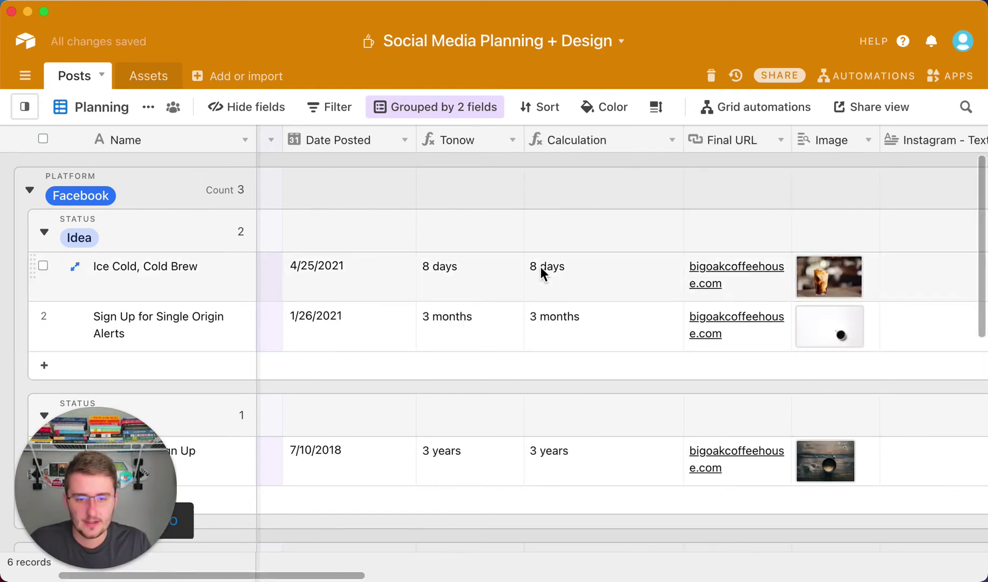
# Step: Change row 2's Date Posted to 5/14/2021 and compare its Tonow and Calculation values
pyautogui.click(602, 286)
pyautogui.click(598, 322)
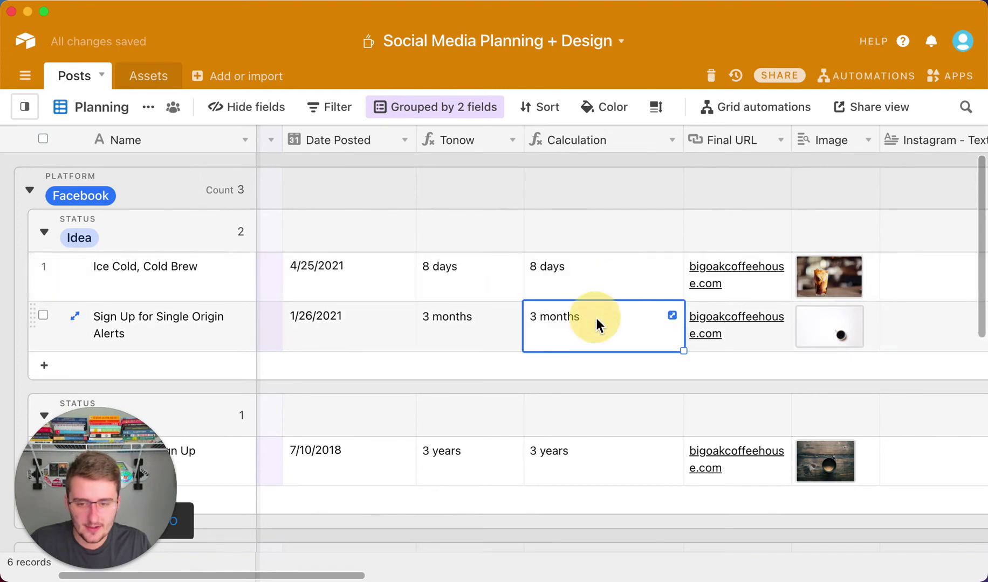
pyautogui.click(372, 318)
pyautogui.click(375, 316)
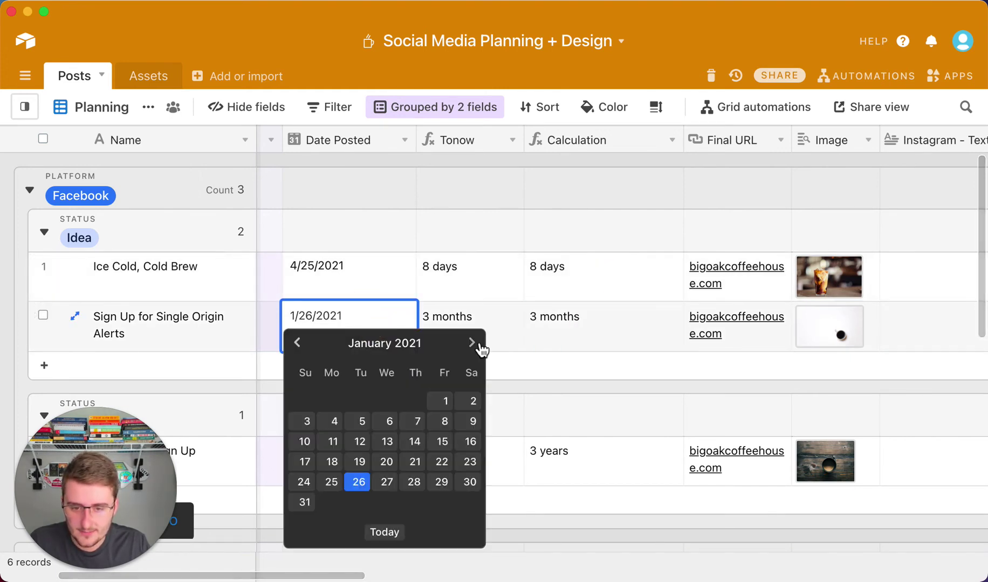
pyautogui.click(385, 532)
pyautogui.click(351, 315)
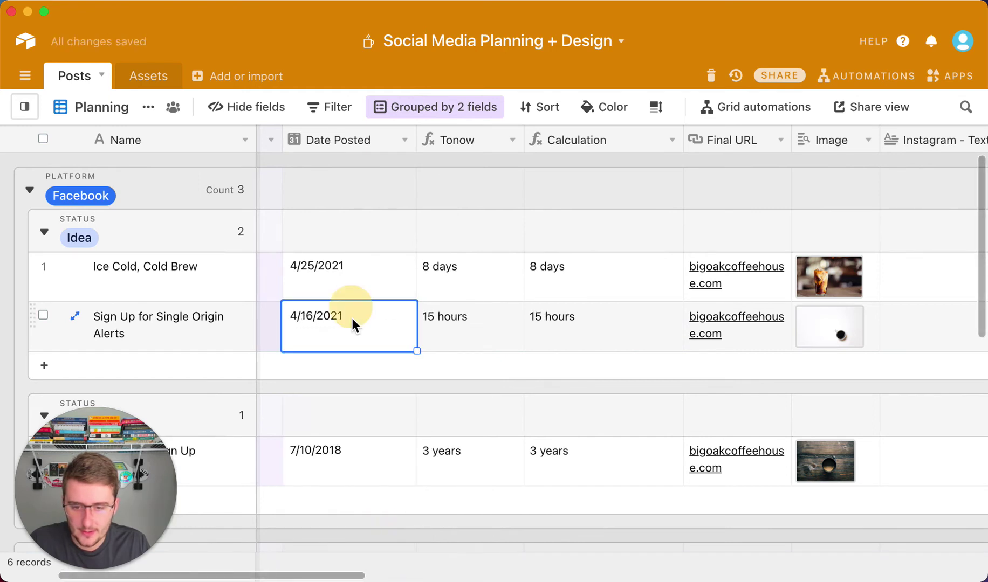
pyautogui.click(351, 316)
pyautogui.click(472, 343)
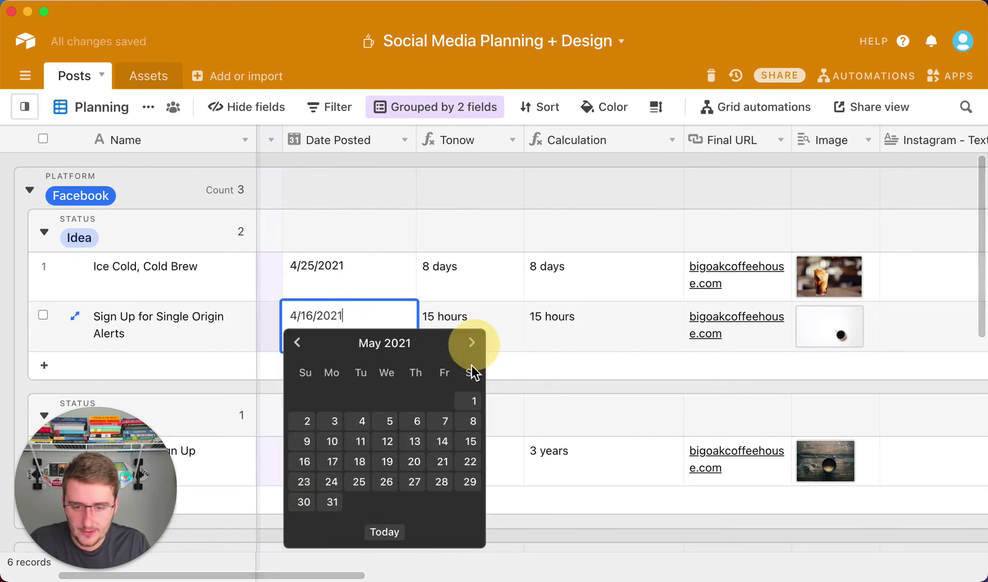
pyautogui.click(442, 441)
pyautogui.click(565, 336)
pyautogui.click(570, 274)
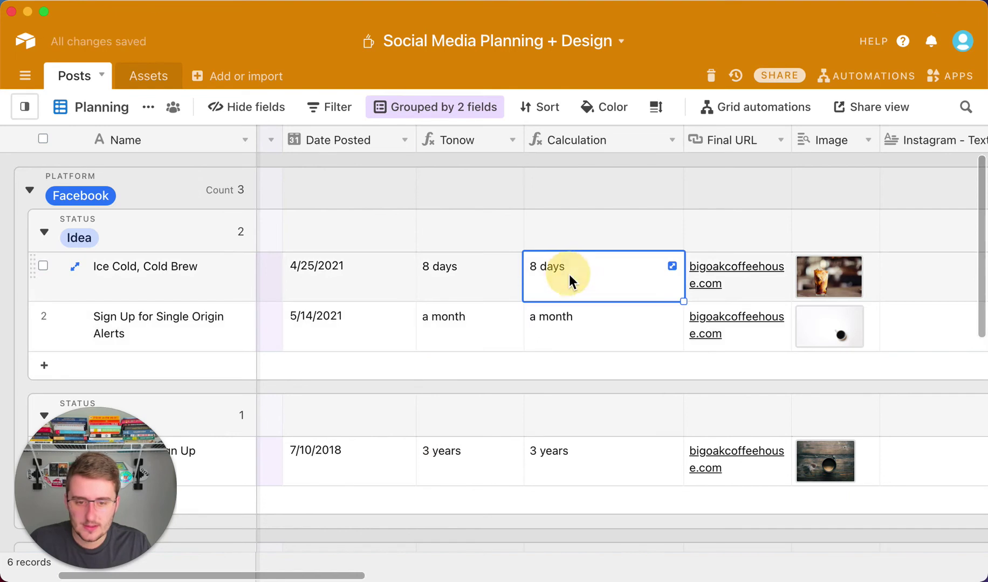
pyautogui.moveTo(451, 336); pyautogui.dragTo(557, 321)
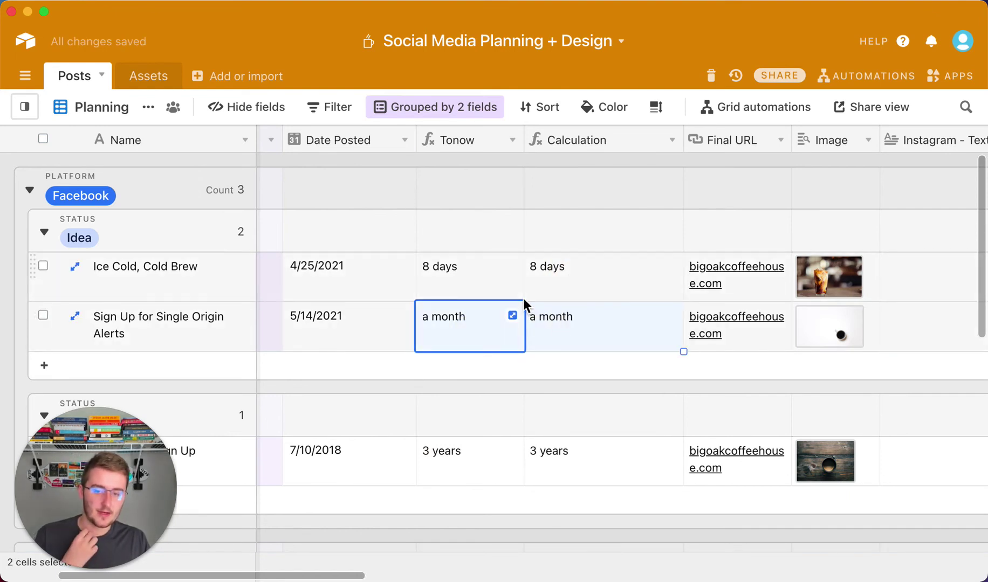
# Step: Change row 1's Date Posted to 5/13/2021 and check its Tonow and Calculation values
pyautogui.doubleClick(325, 272)
pyautogui.click(471, 293)
pyautogui.click(415, 392)
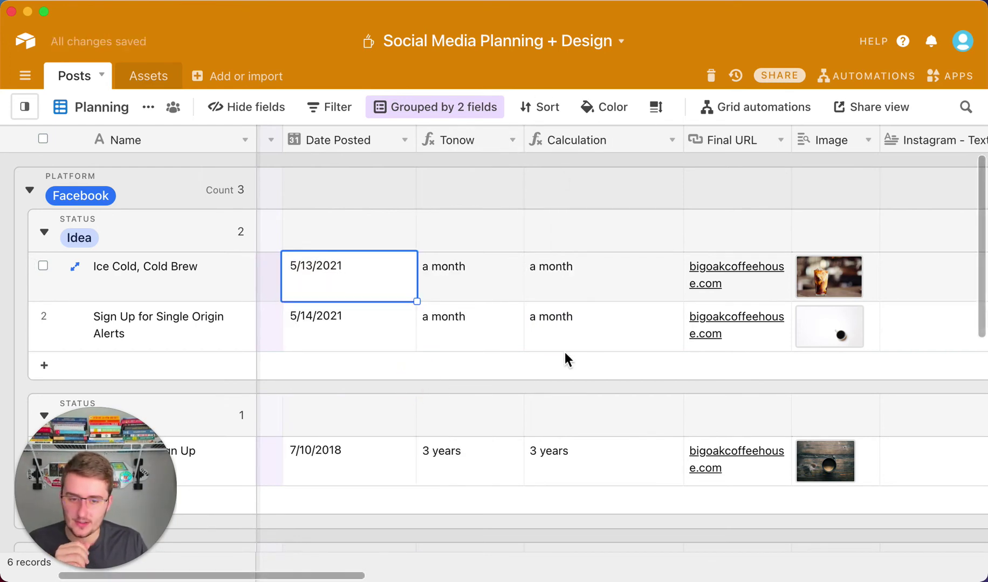
pyautogui.scroll(-1, 565, 356)
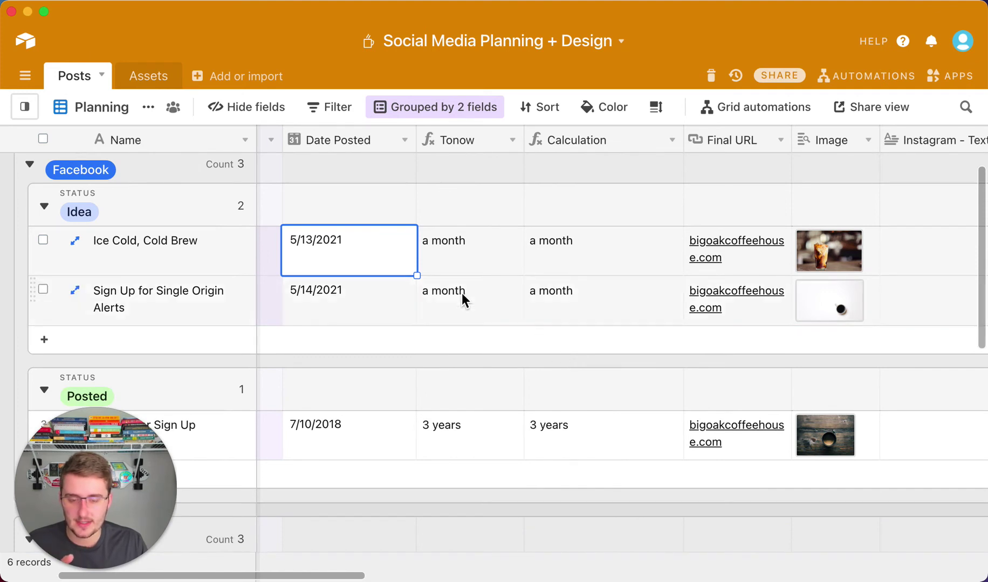
pyautogui.doubleClick(447, 247)
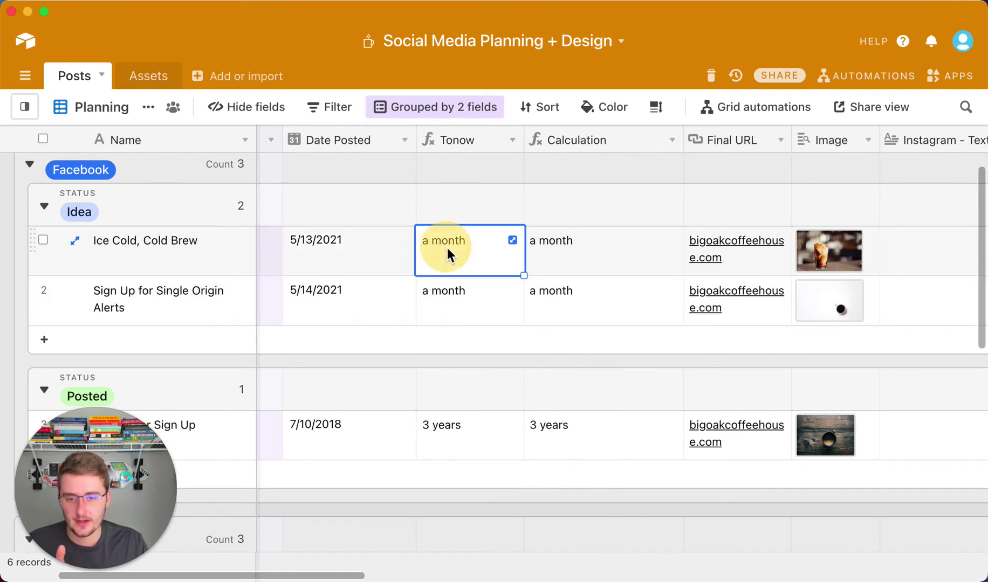
pyautogui.click(620, 240)
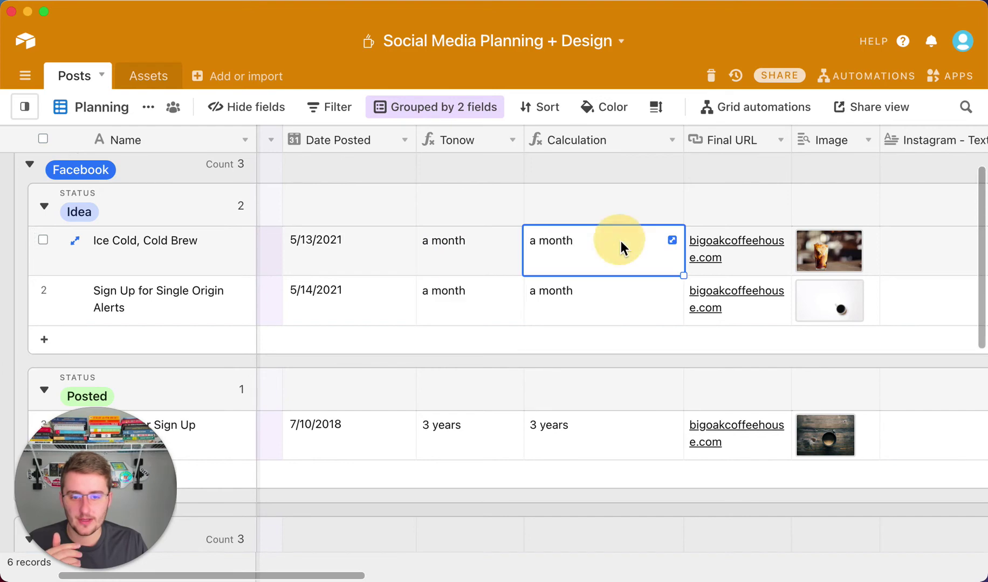
pyautogui.click(620, 241)
pyautogui.scroll(-2, 614, 246)
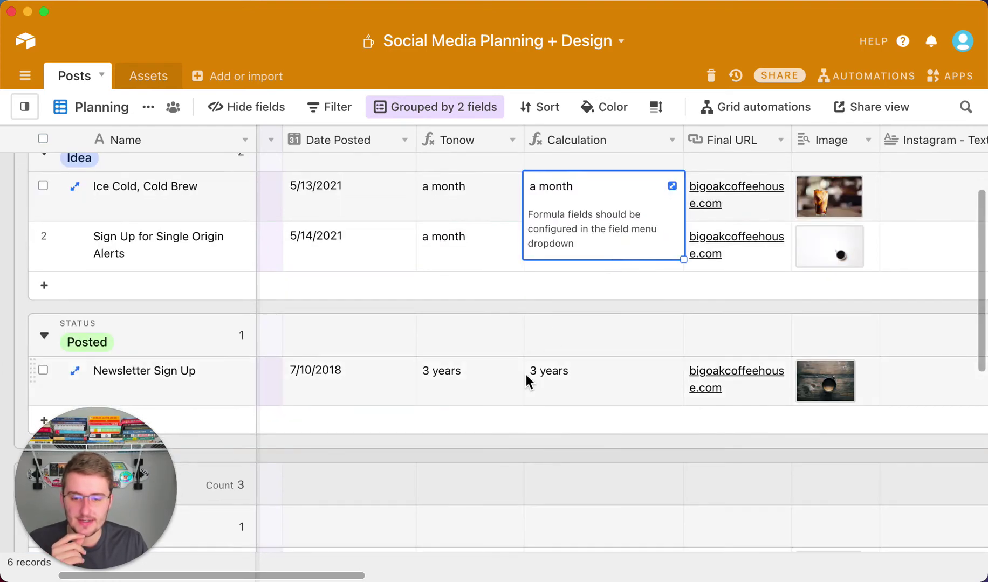
pyautogui.scroll(3, 525, 374)
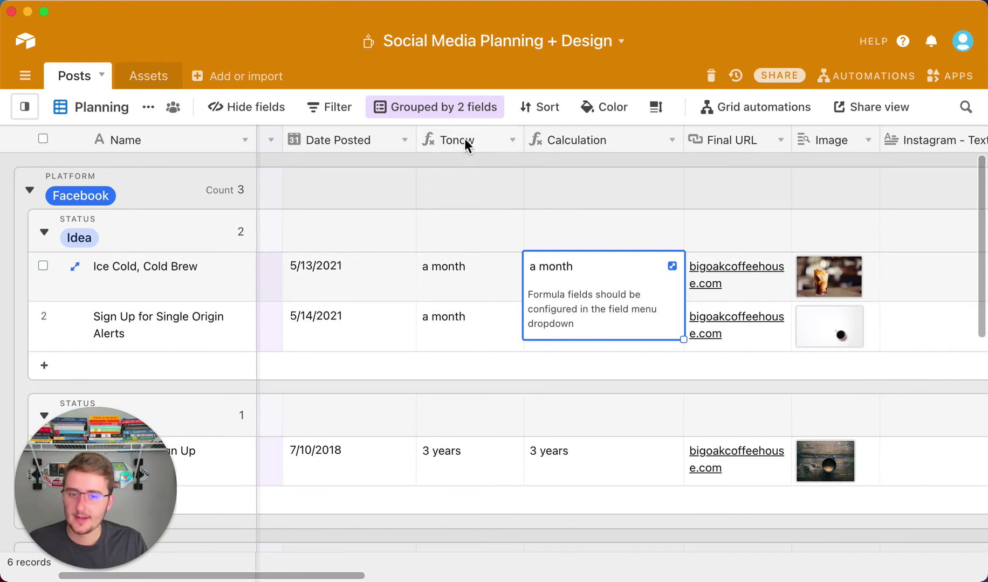
# Step: Rename the Calculation field to 'From Now'
pyautogui.click(599, 133)
pyautogui.doubleClick(599, 133)
pyautogui.write('From Now')
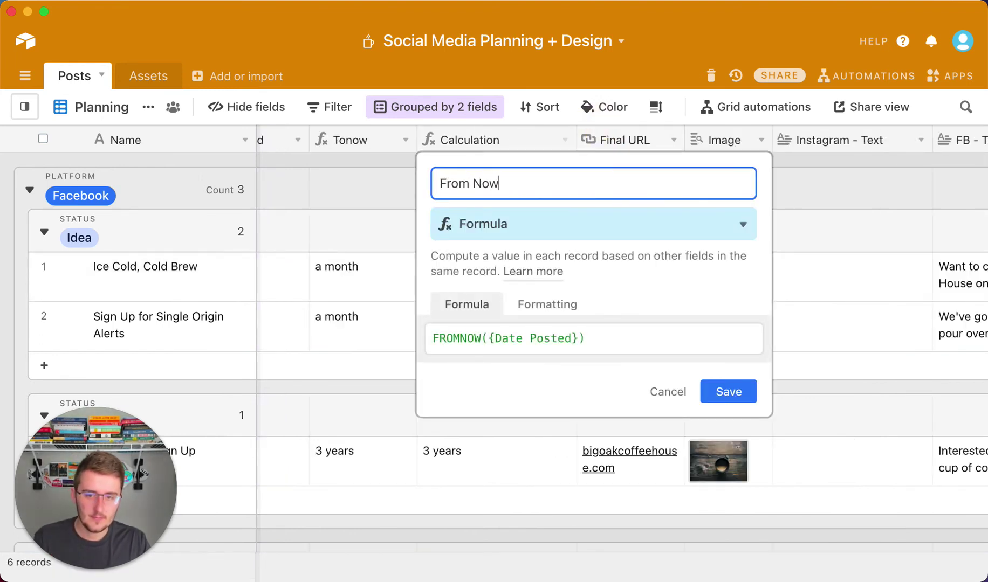
pyautogui.press('Return')
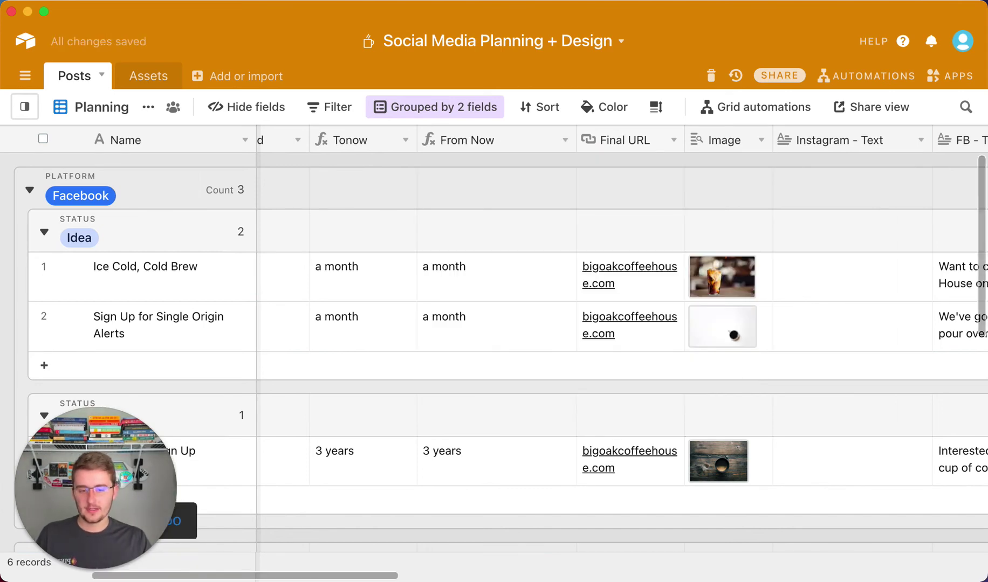
pyautogui.moveTo(392, 576); pyautogui.dragTo(347, 577)
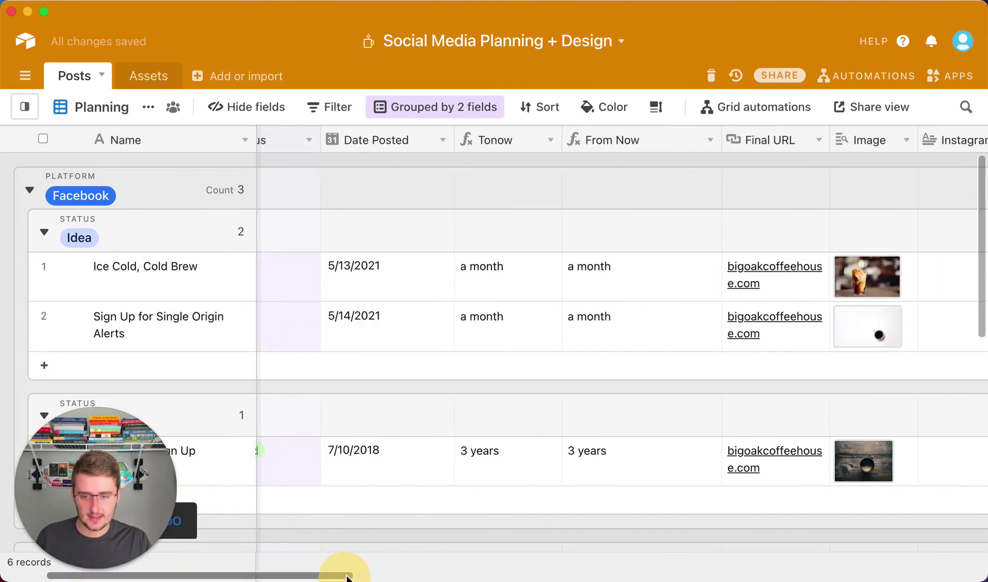
pyautogui.moveTo(396, 251)
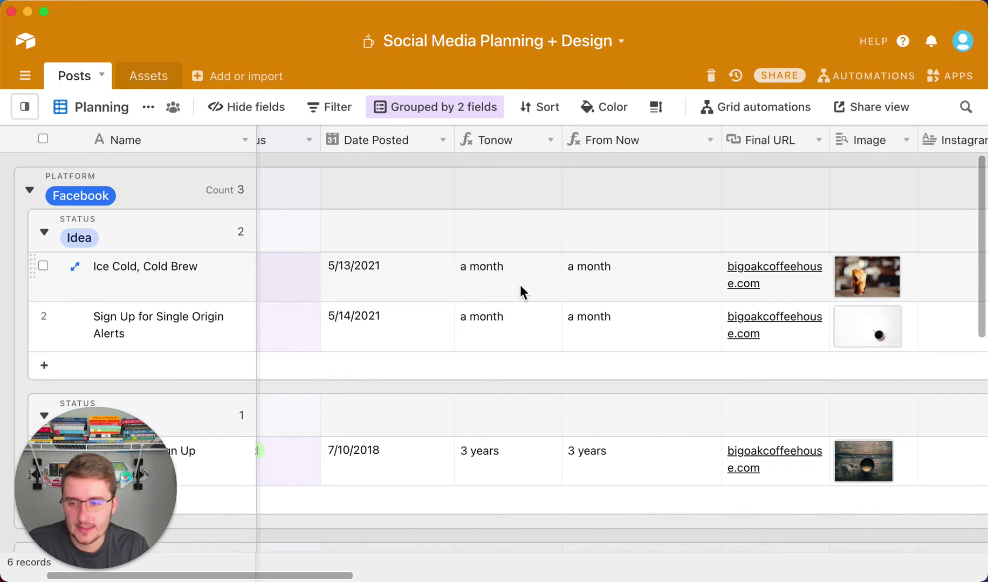
pyautogui.rightClick(388, 142)
# Step: Insert a Calculation formula field right of Date Posted with the formula {Date Posted}
pyautogui.click(379, 355)
pyautogui.scroll(-10, 534, 386)
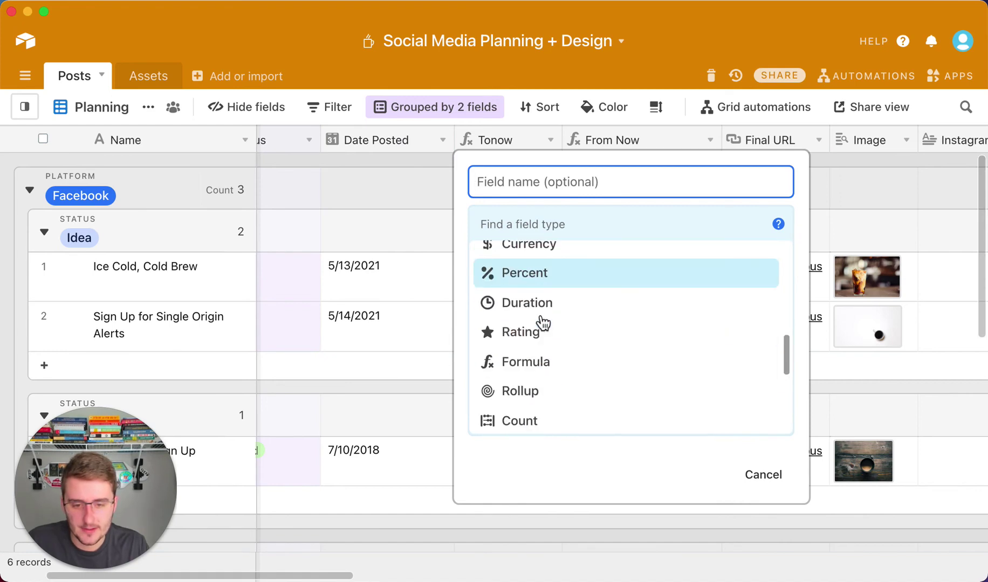
pyautogui.click(537, 363)
pyautogui.click(545, 345)
pyautogui.write('dat')
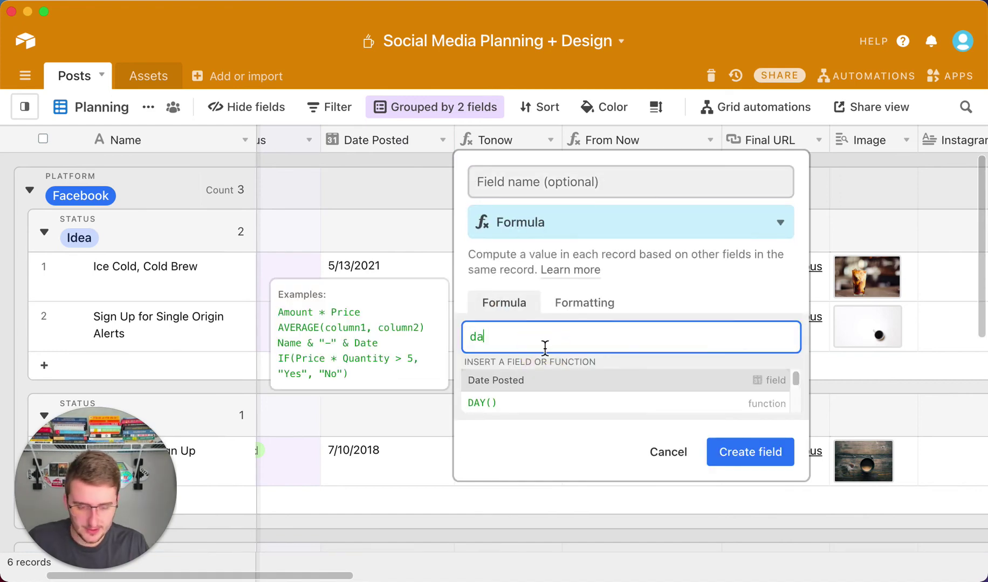
pyautogui.click(690, 390)
pyautogui.click(768, 391)
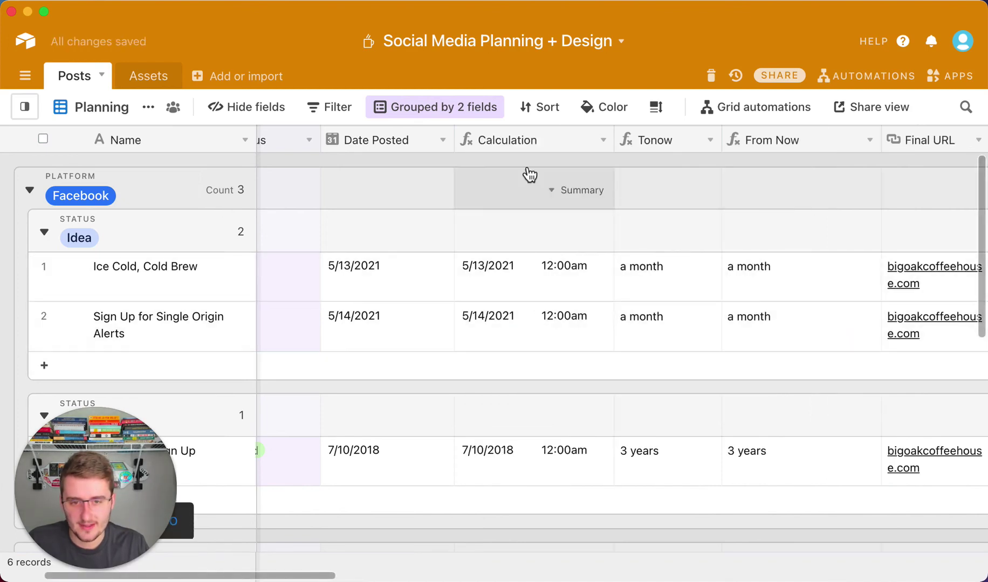
# Step: Change the Calculation formula to CONCATENATE({Date Posted}), showing text like 2021-05-13T00:00:00.000Z
pyautogui.doubleClick(527, 139)
pyautogui.click(438, 339)
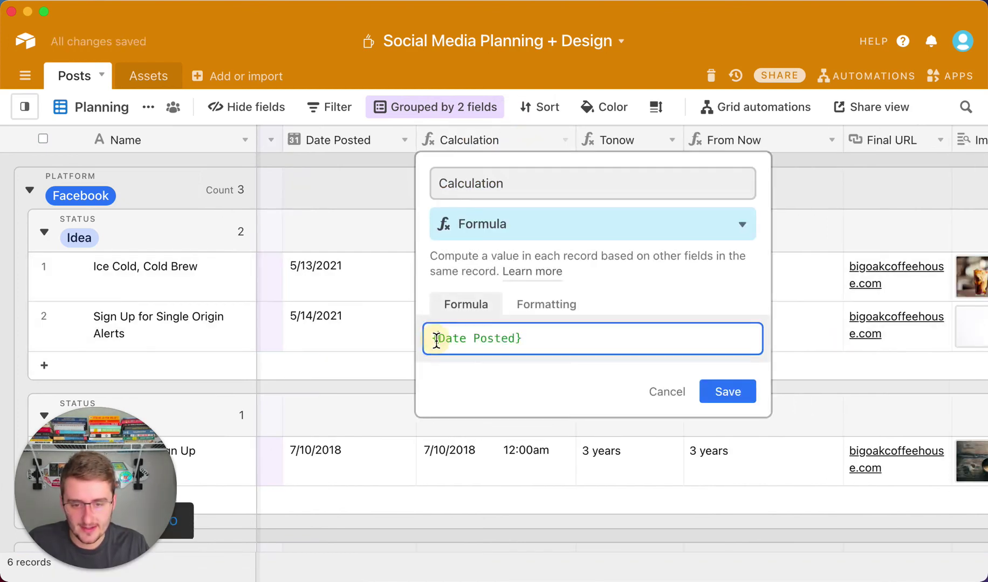
pyautogui.write('conc')
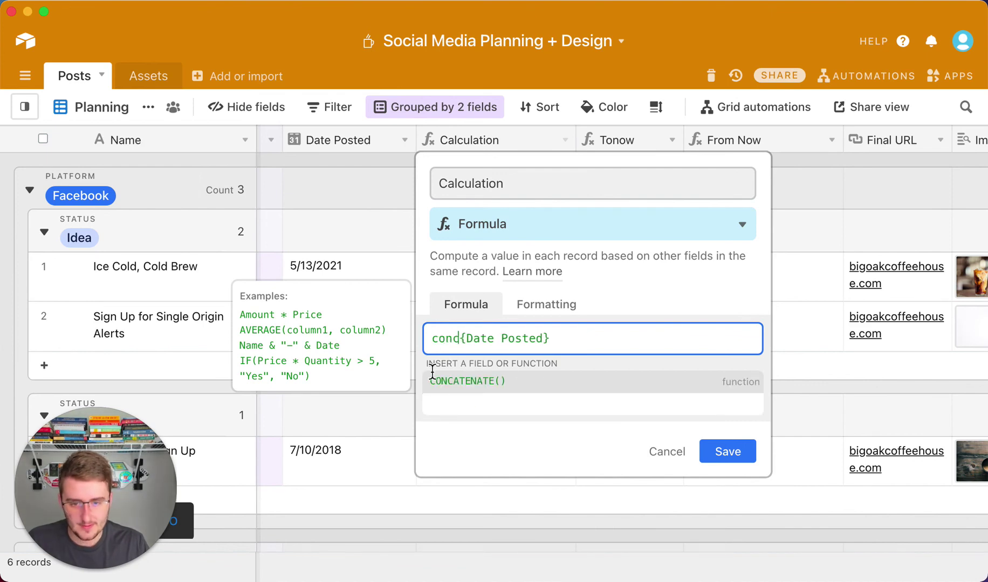
pyautogui.click(431, 384)
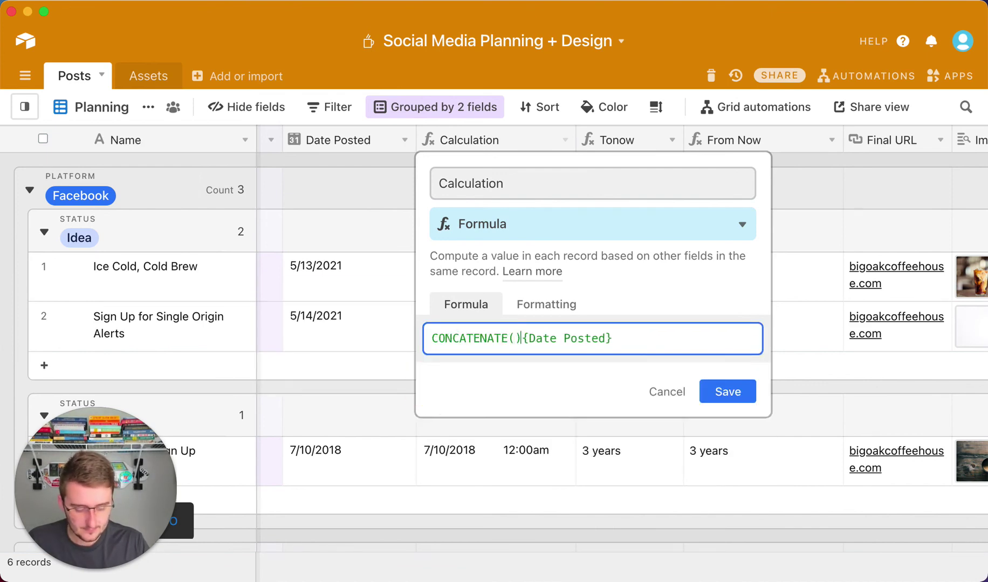
pyautogui.press('Delete')
pyautogui.click(626, 338)
pyautogui.write(')')
pyautogui.click(714, 386)
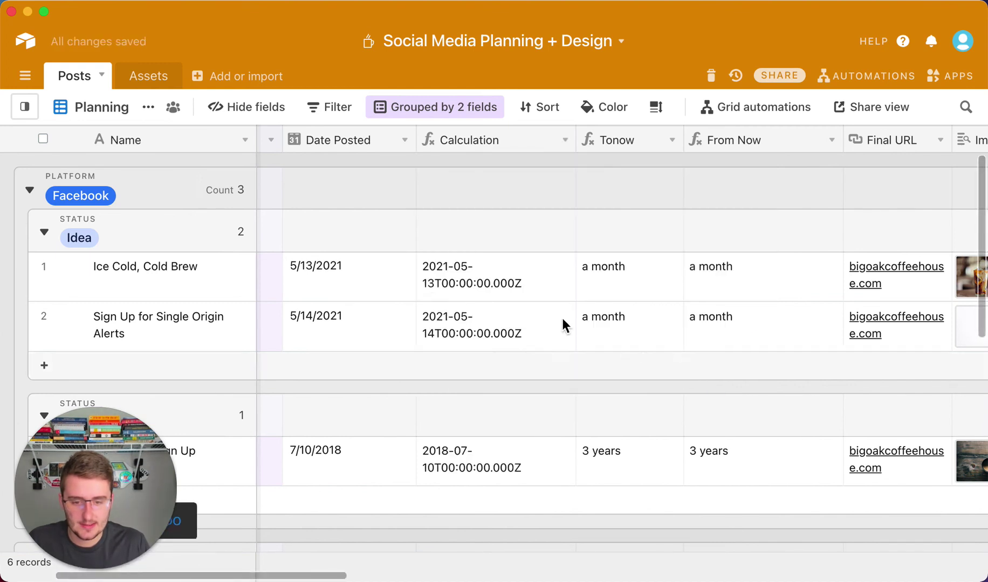
pyautogui.click(467, 264)
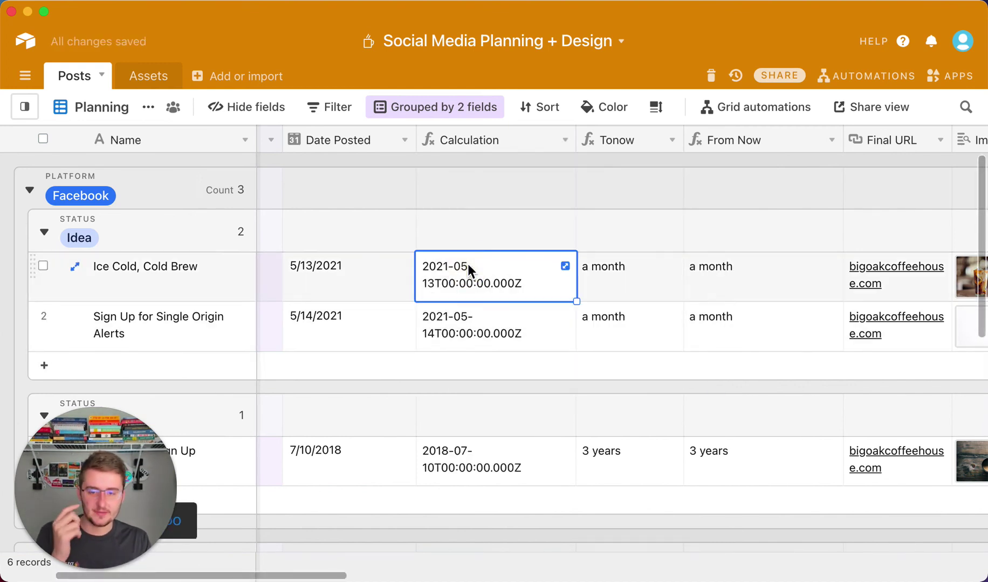